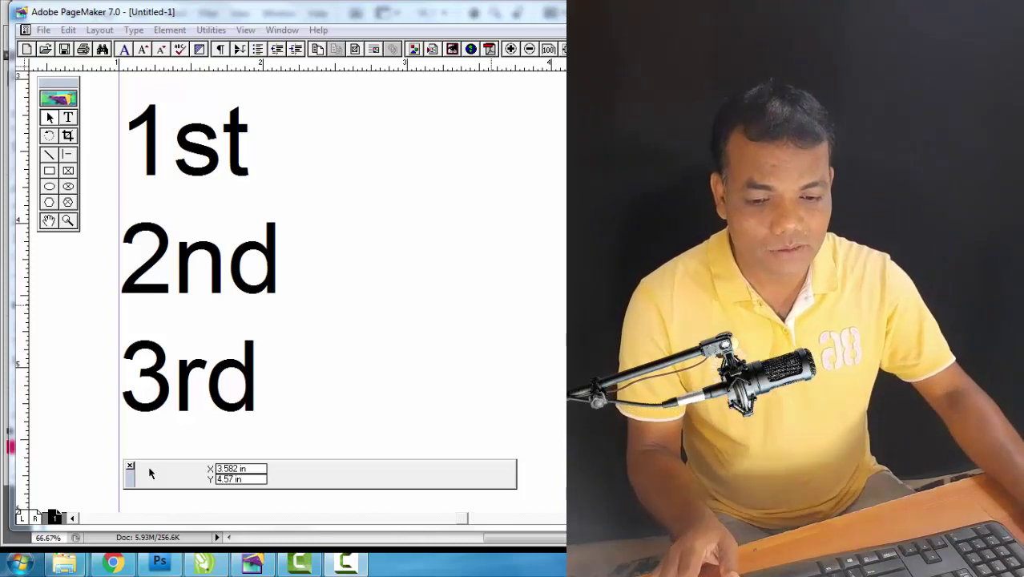
Open the Windows Start menu over PageMaker to reach the list of installed programs.
left_click(18, 562)
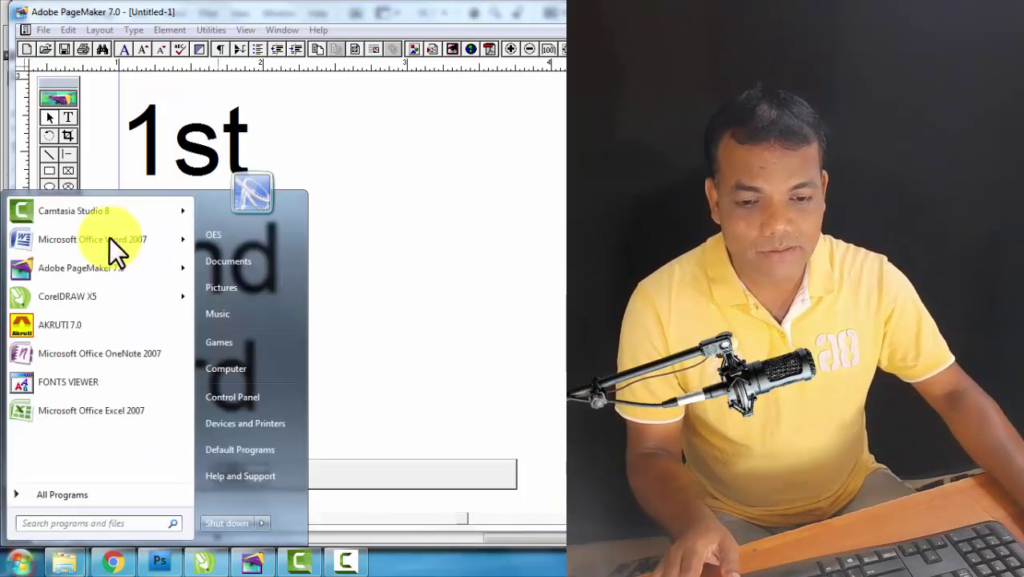
Launch Microsoft Word 2007 and set the font size to 27 points.
left_click(67, 236)
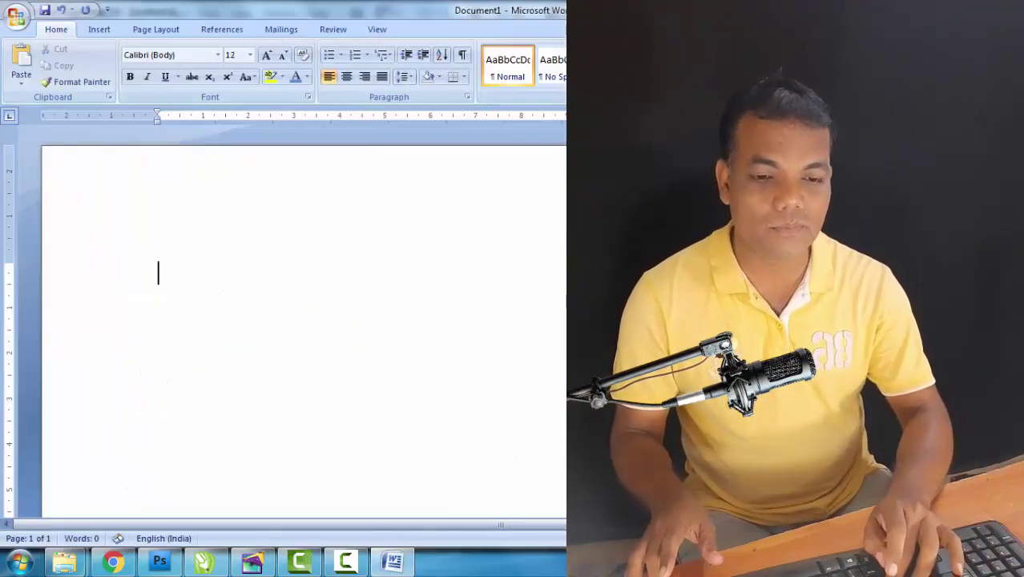
key("ctrl+shift+p")
type("27")
key("Return")
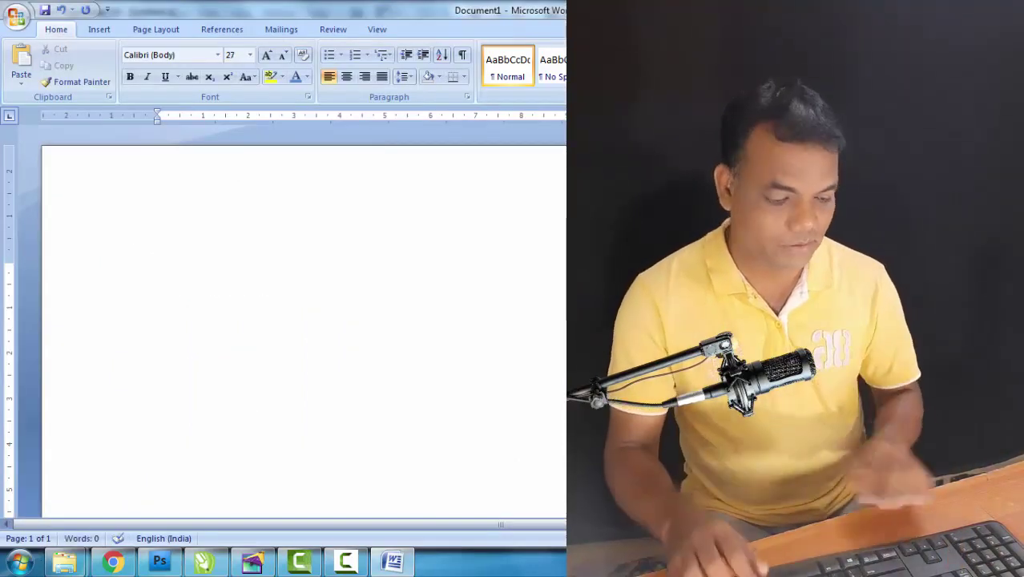
Type '1st', '2nd' and '3rd' on separate lines, correcting the '3rf' typo.
type("1")
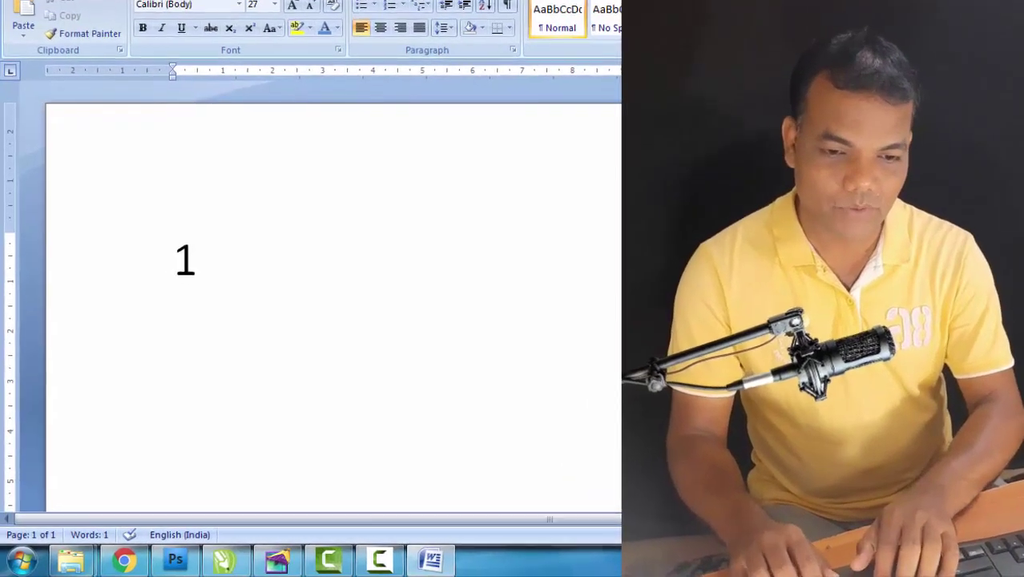
type("st")
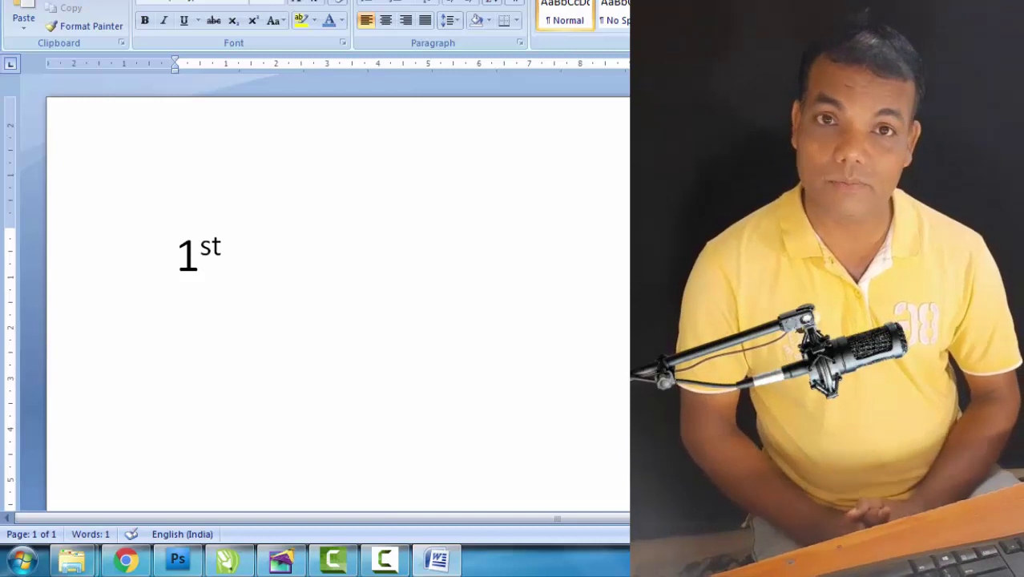
key("Return")
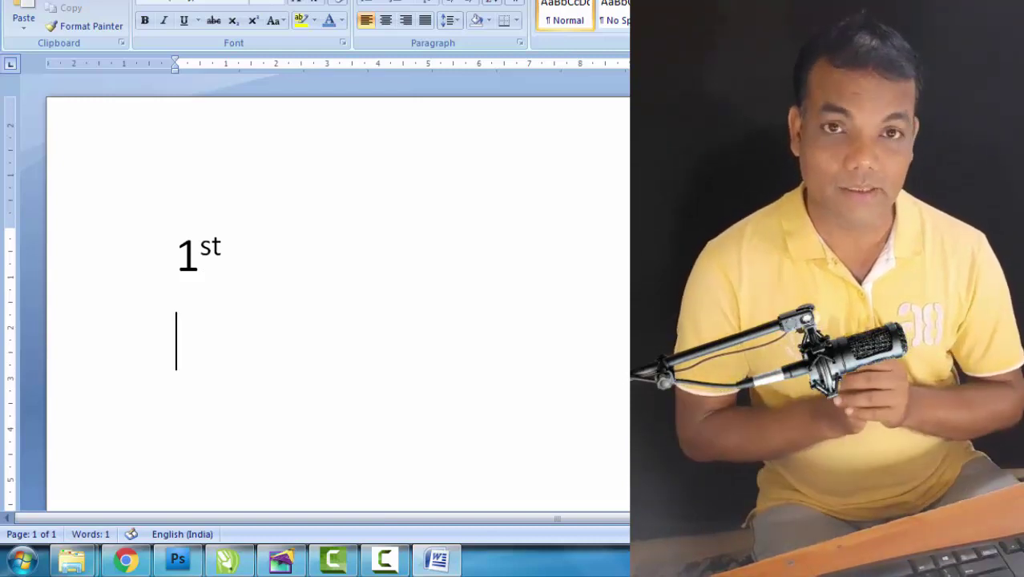
type("2")
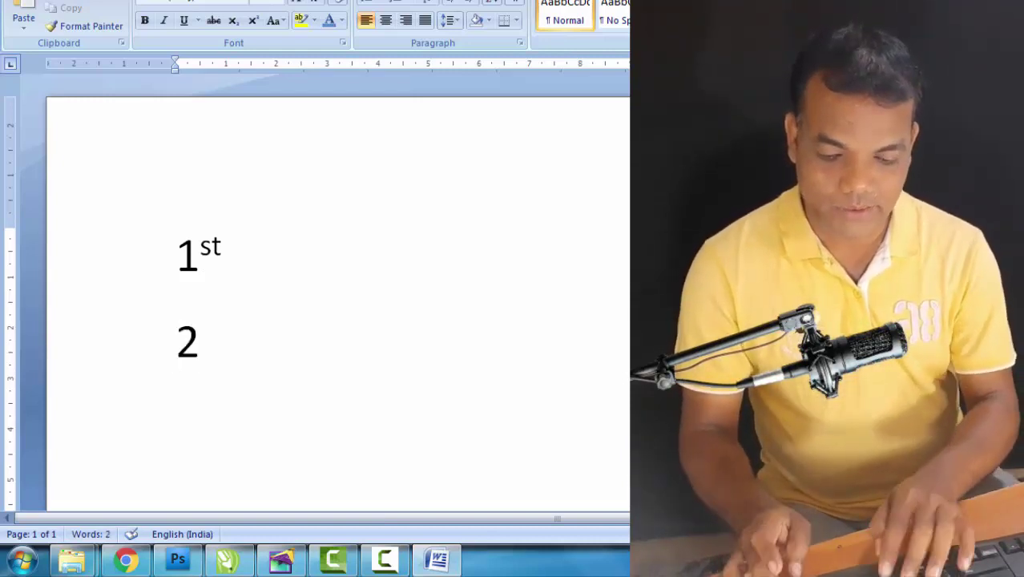
type("nd")
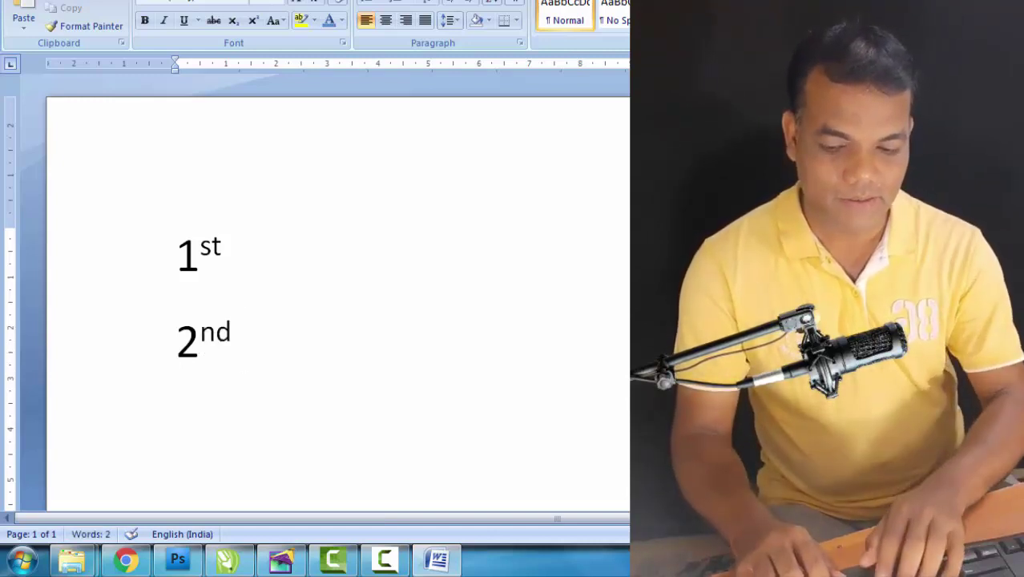
key("Return")
type("3rf")
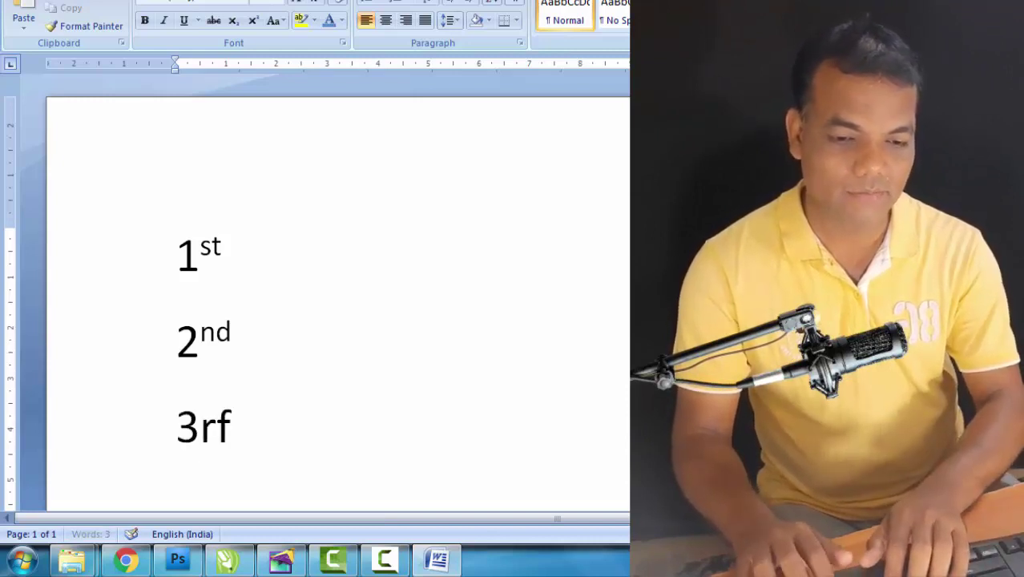
key("BackSpace")
type("d")
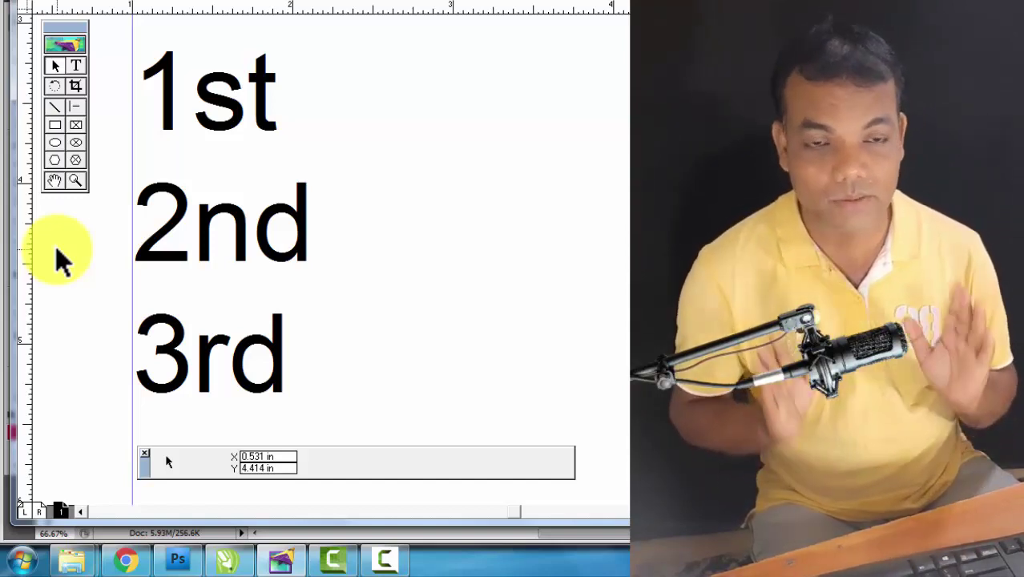
In PageMaker, pick the Text tool, then close the Control Palette and restore it with Ctrl+'.
left_click(71, 66)
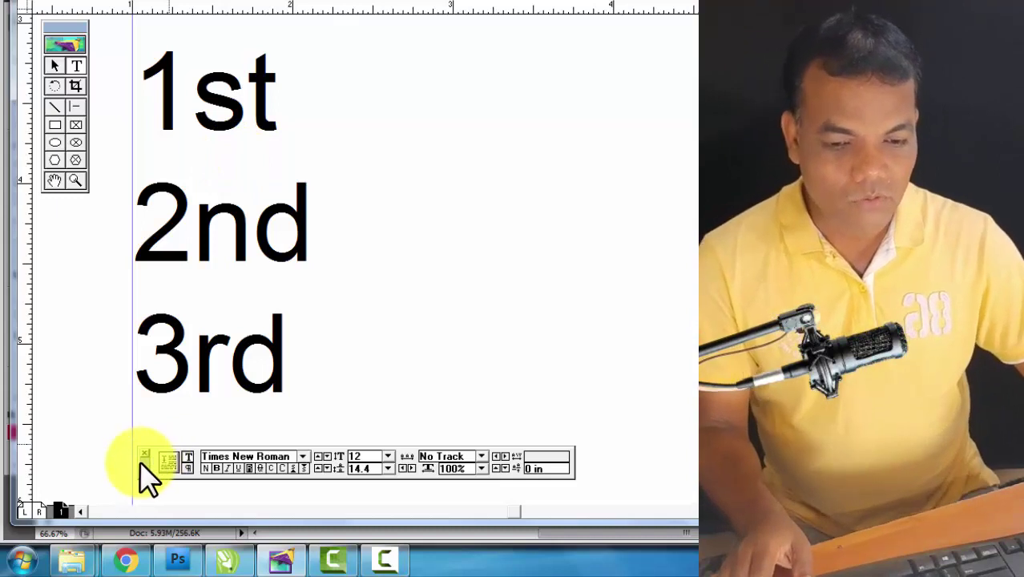
left_click(139, 456)
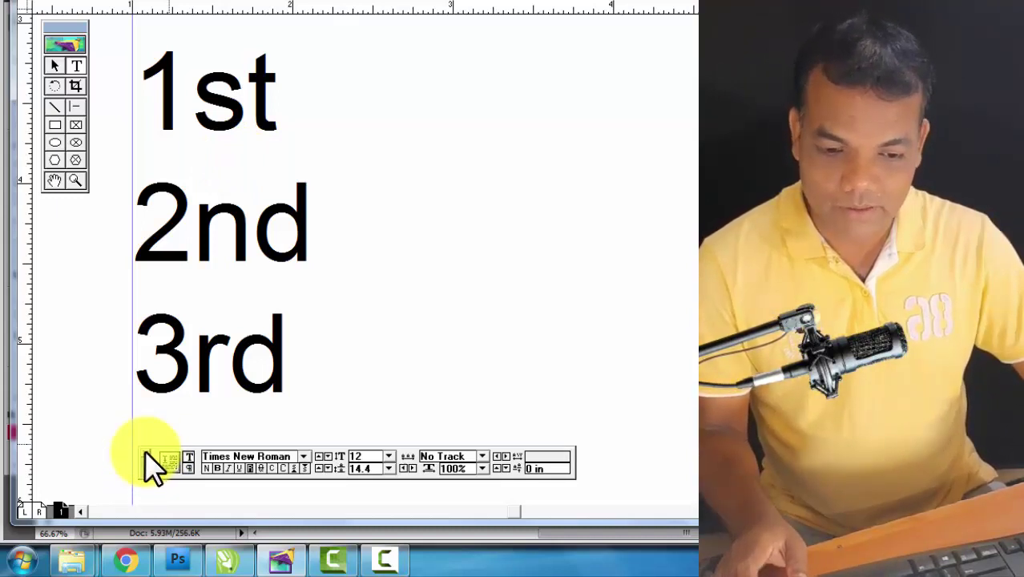
left_click(144, 451)
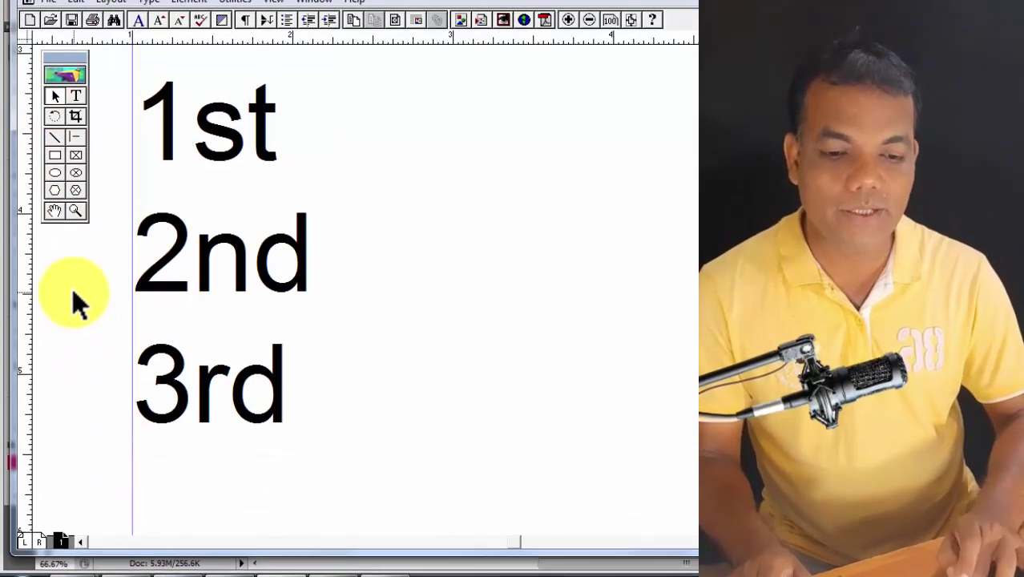
key("ctrl+apostrophe")
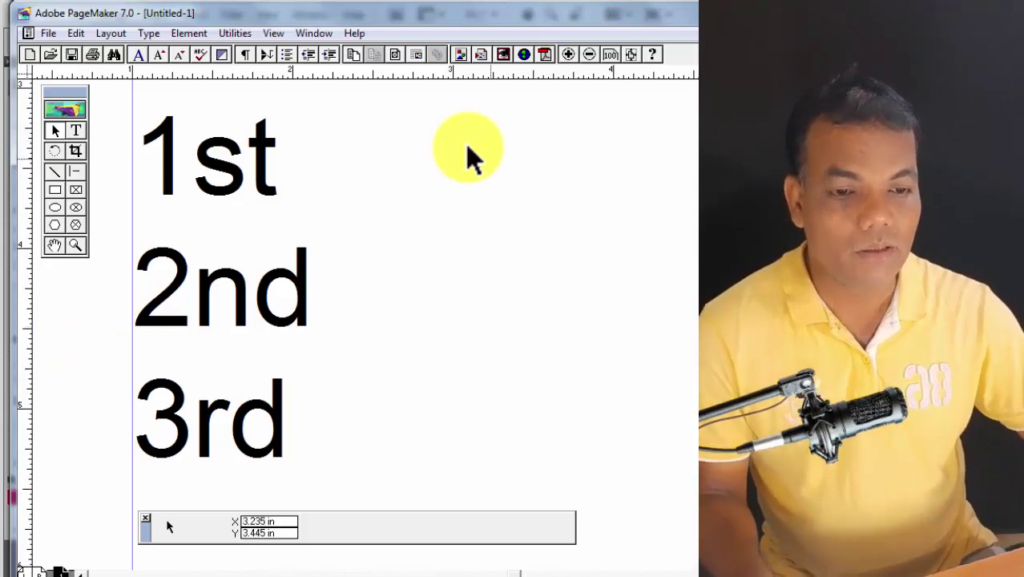
left_click(313, 34)
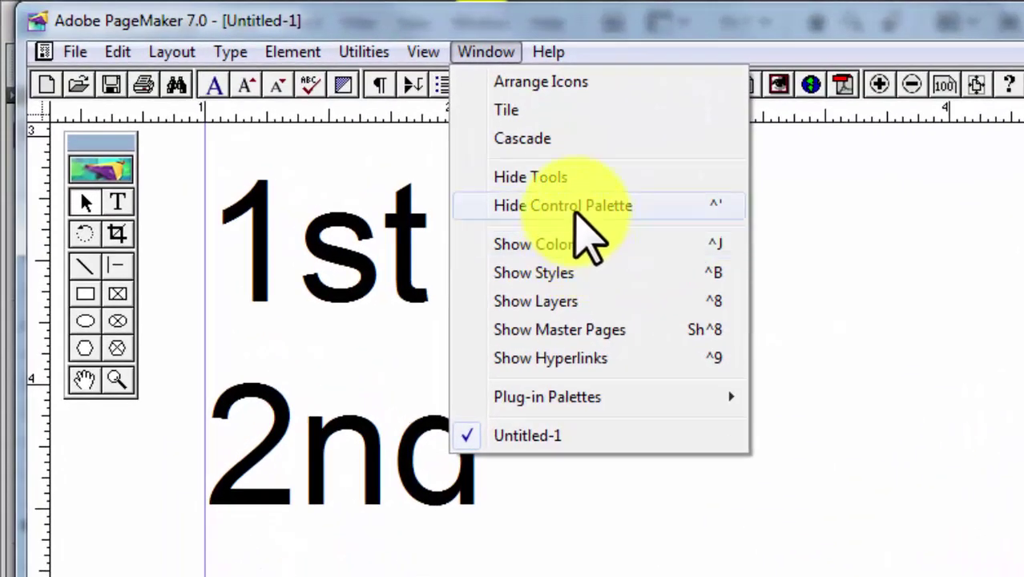
left_click(580, 207)
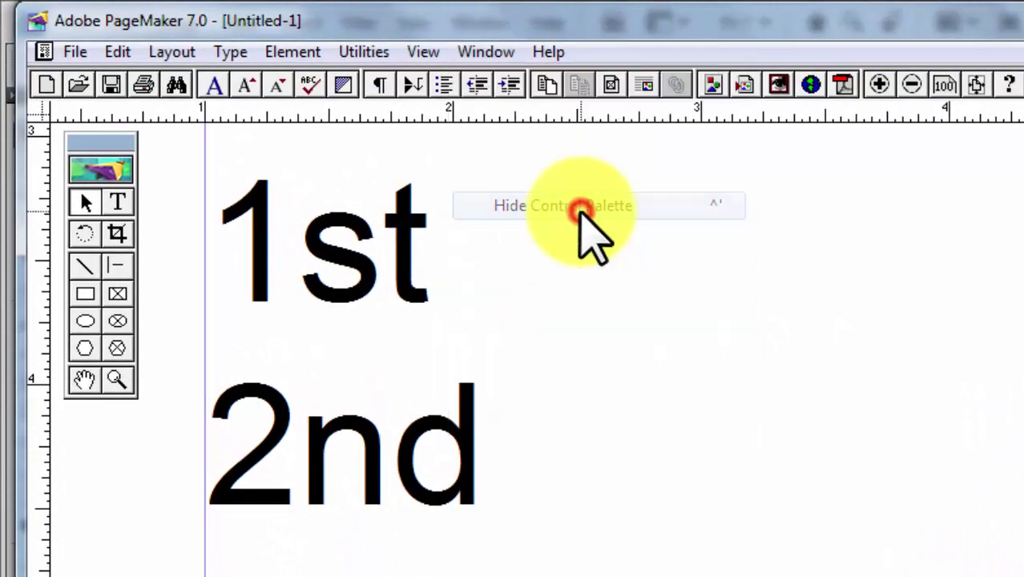
left_click(484, 53)
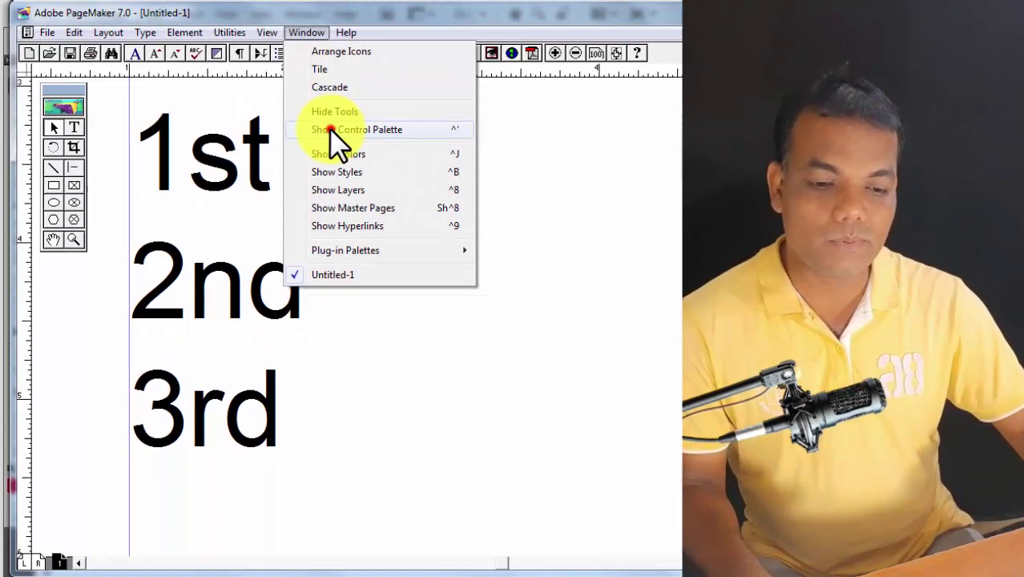
left_click(330, 131)
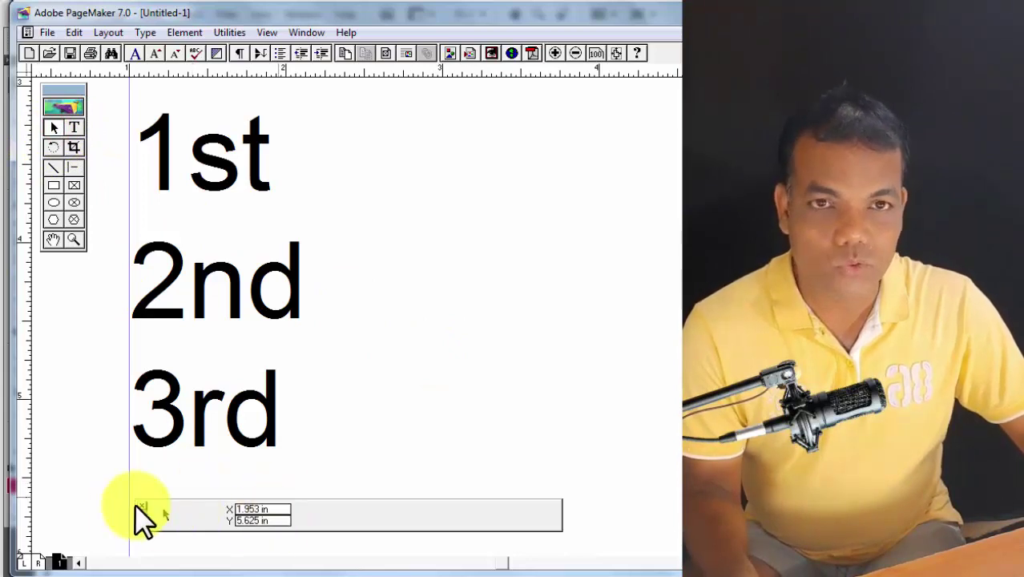
Select 'st' in 1st and make it superscript from the Control Palette.
left_click(74, 126)
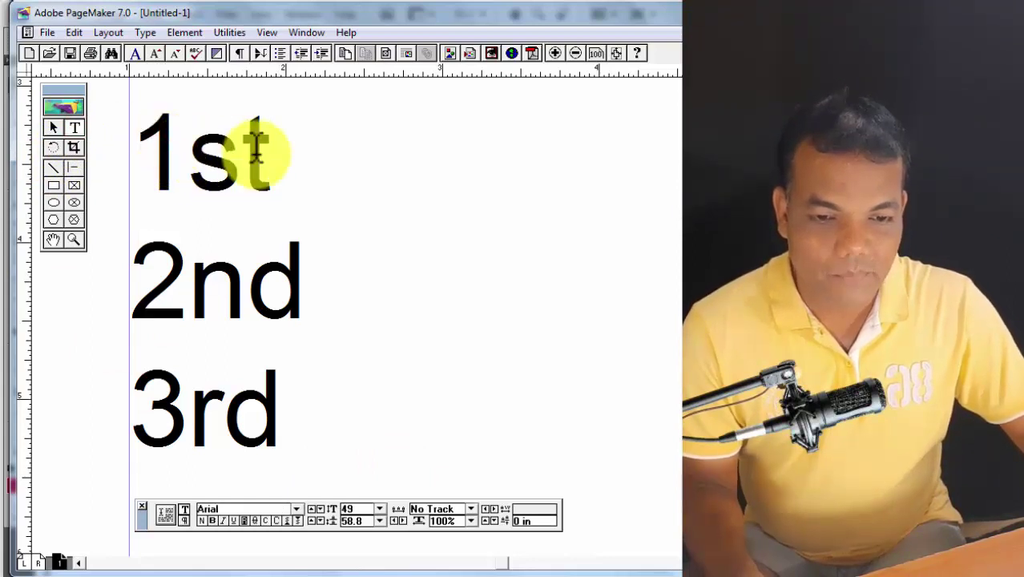
left_click(171, 153)
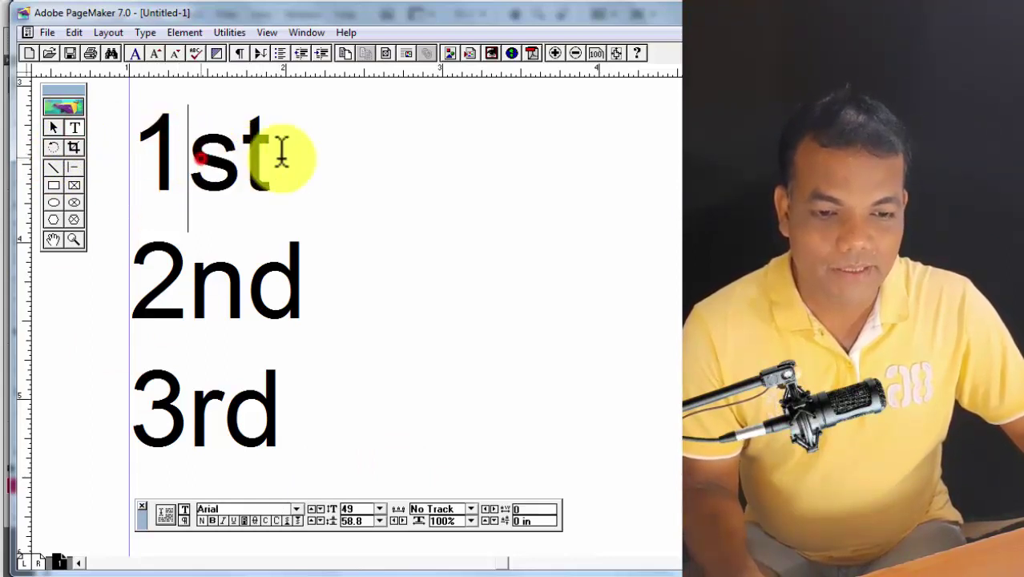
left_click(276, 156)
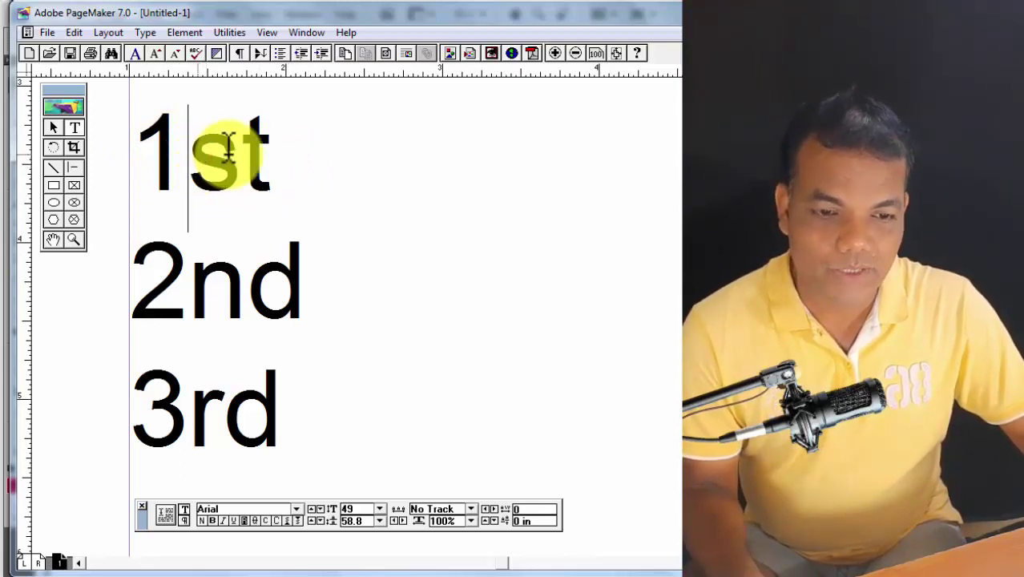
left_click_drag(199, 149, 284, 153)
left_click(70, 130)
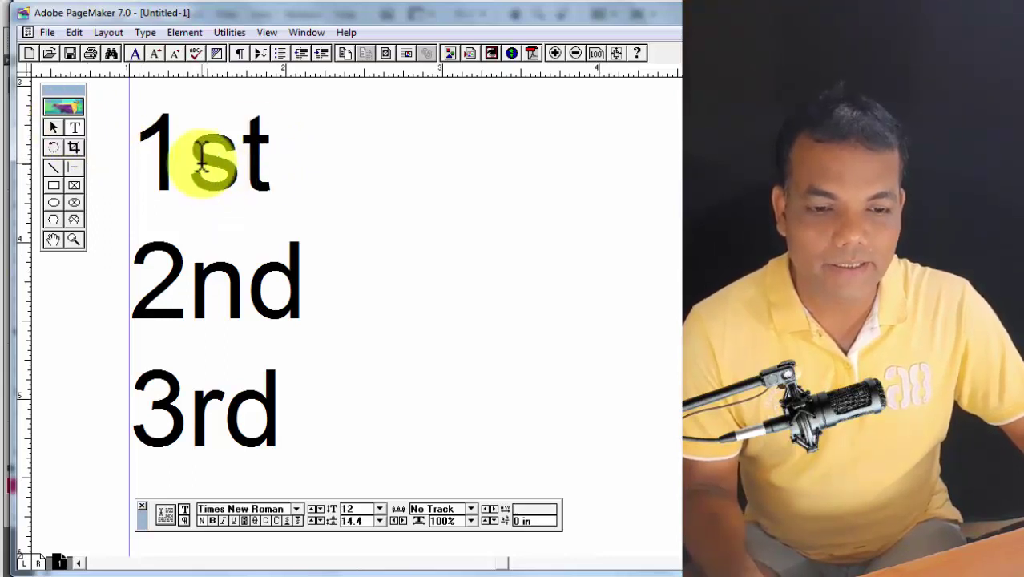
left_click_drag(193, 154, 274, 150)
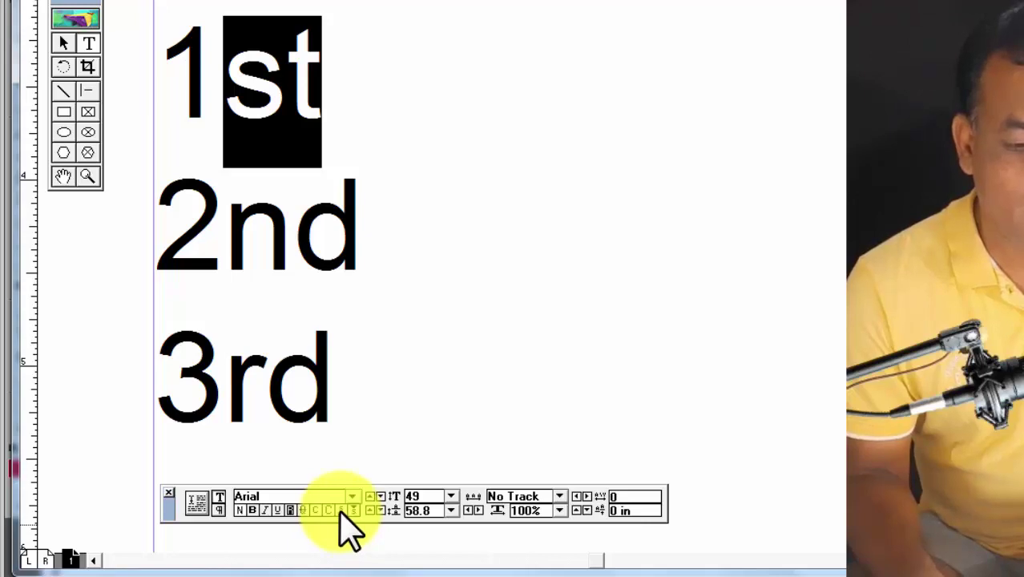
left_click(341, 510)
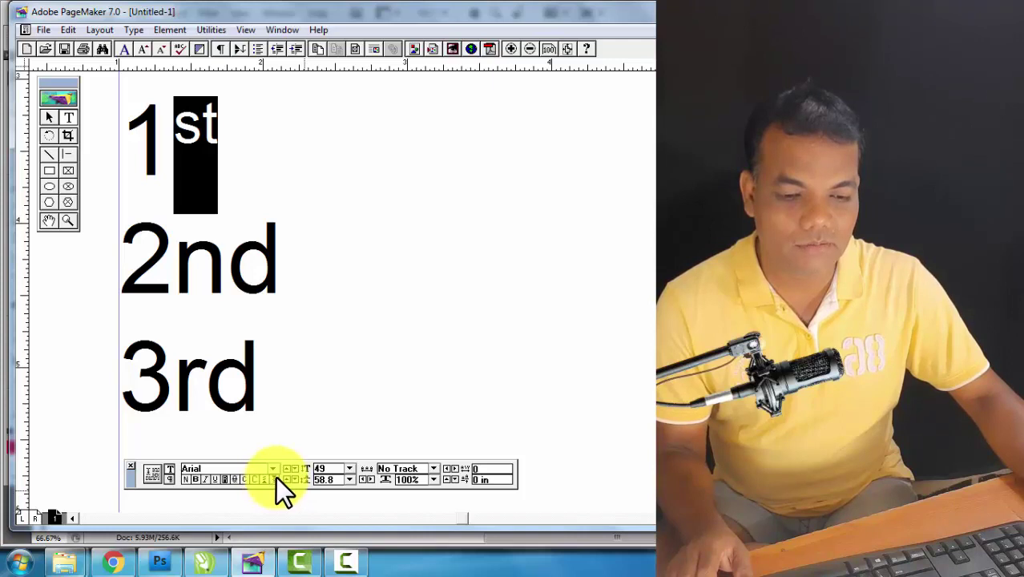
Make the 'nd' of 2nd and 'rd' of 3rd superscript, keeping 'st' superscript.
left_click(272, 478)
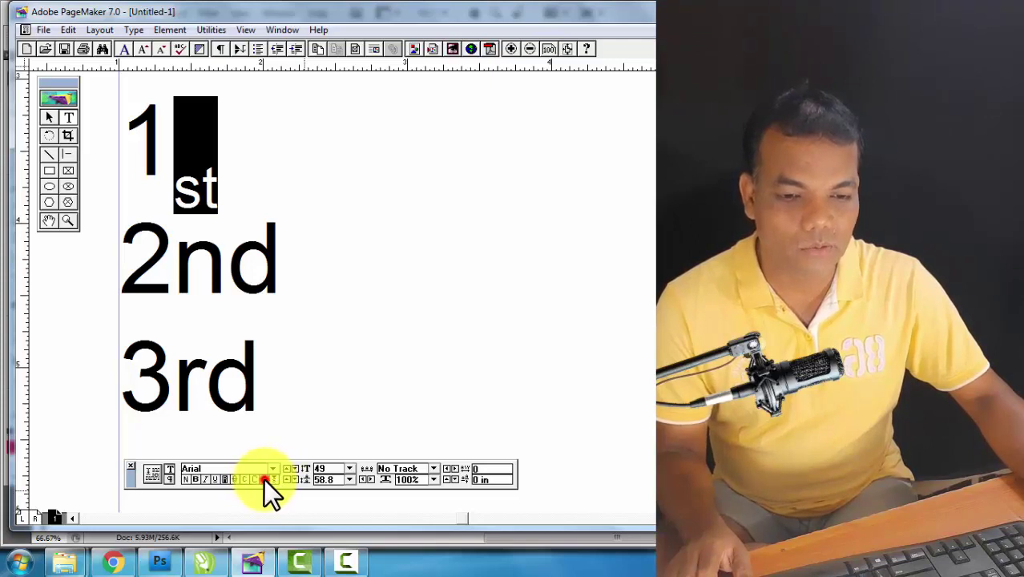
left_click(264, 479)
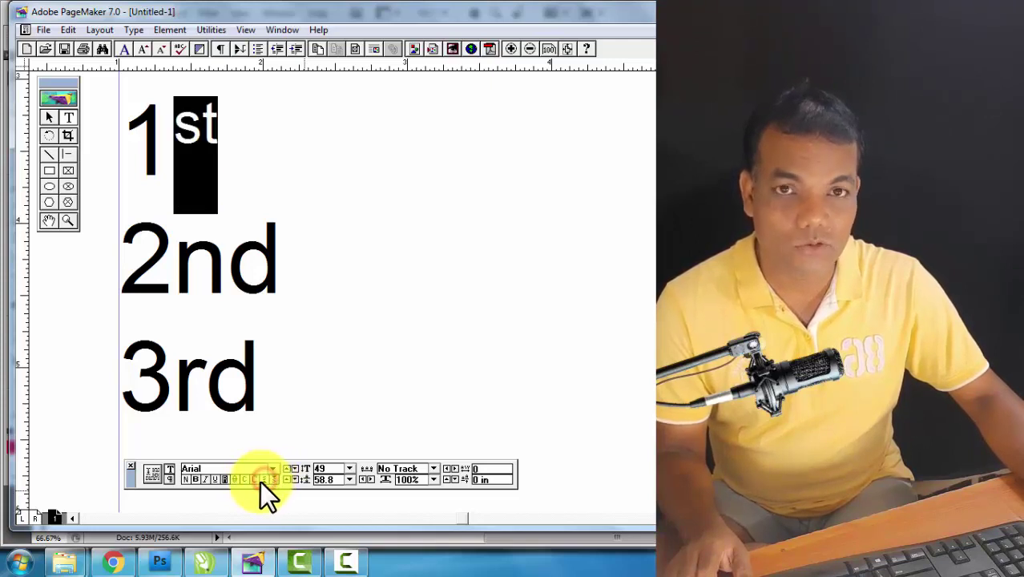
left_click(186, 261)
left_click(276, 259, "shift")
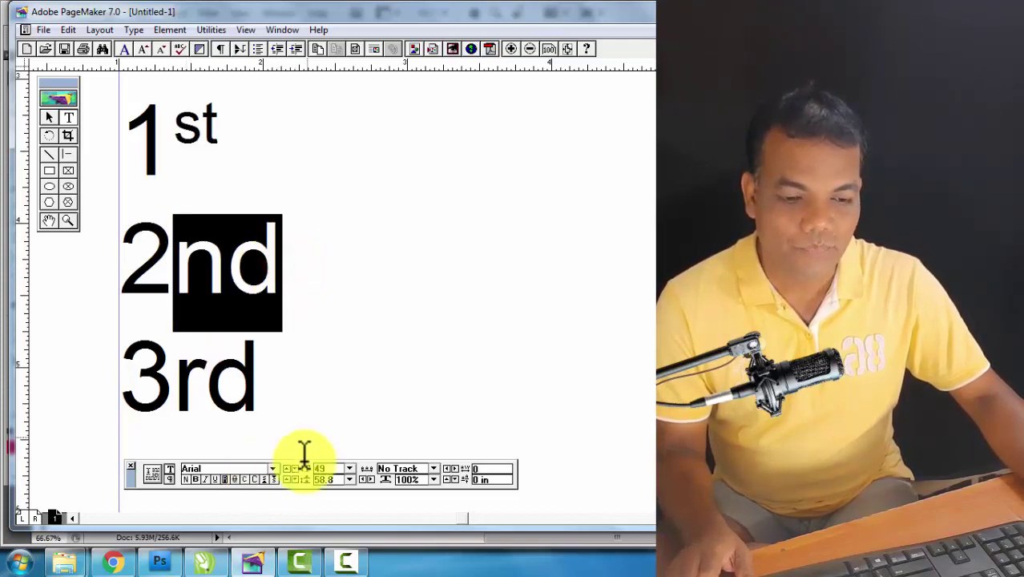
left_click(264, 479)
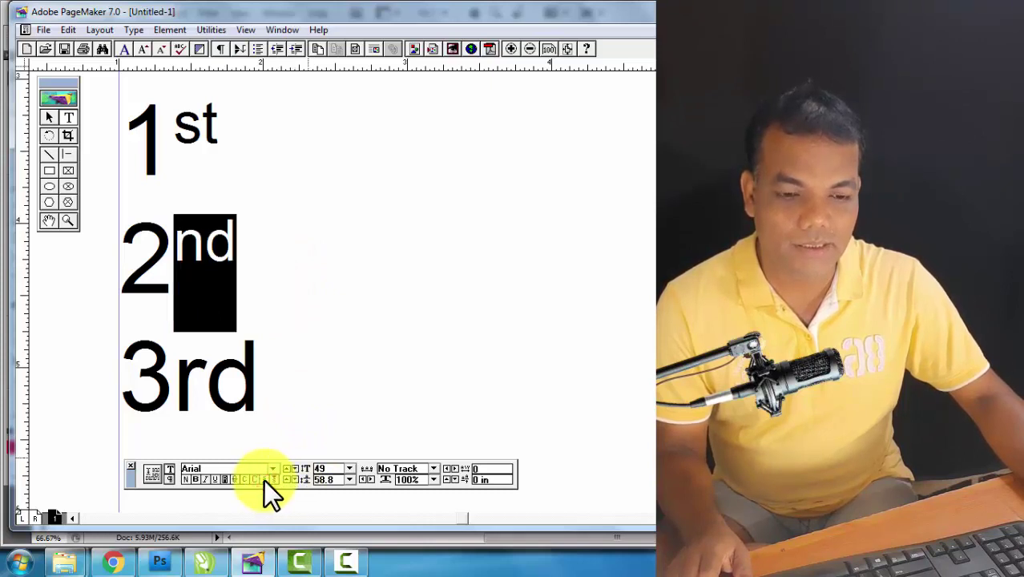
left_click_drag(185, 379, 274, 373)
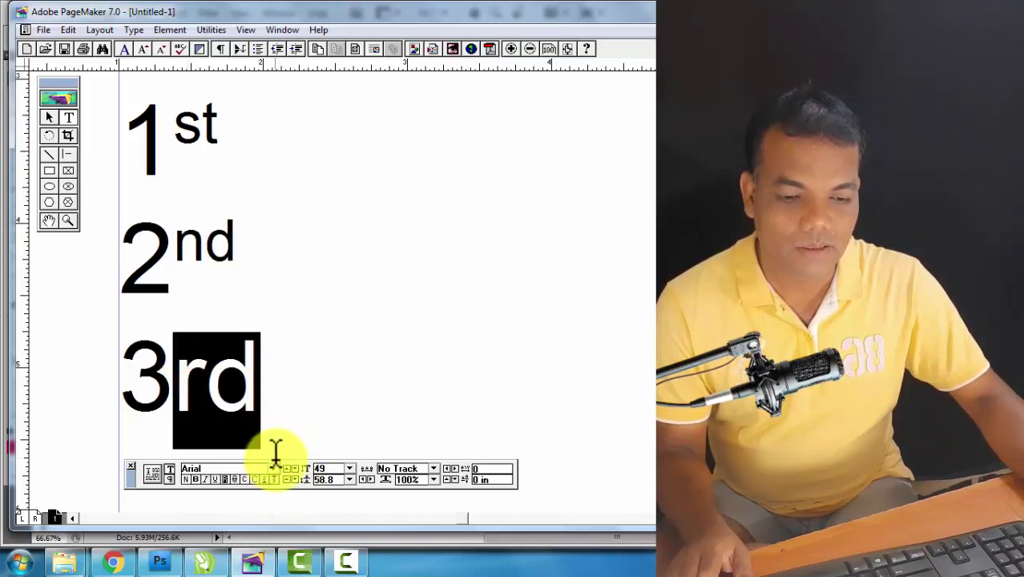
left_click(264, 478)
left_click(232, 370)
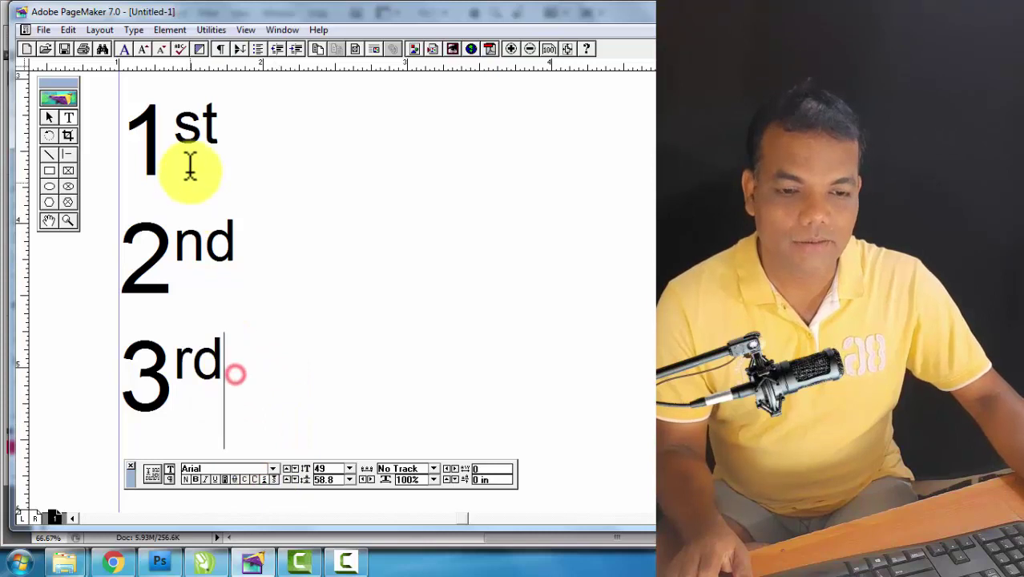
left_click(177, 128)
key("ctrl+a")
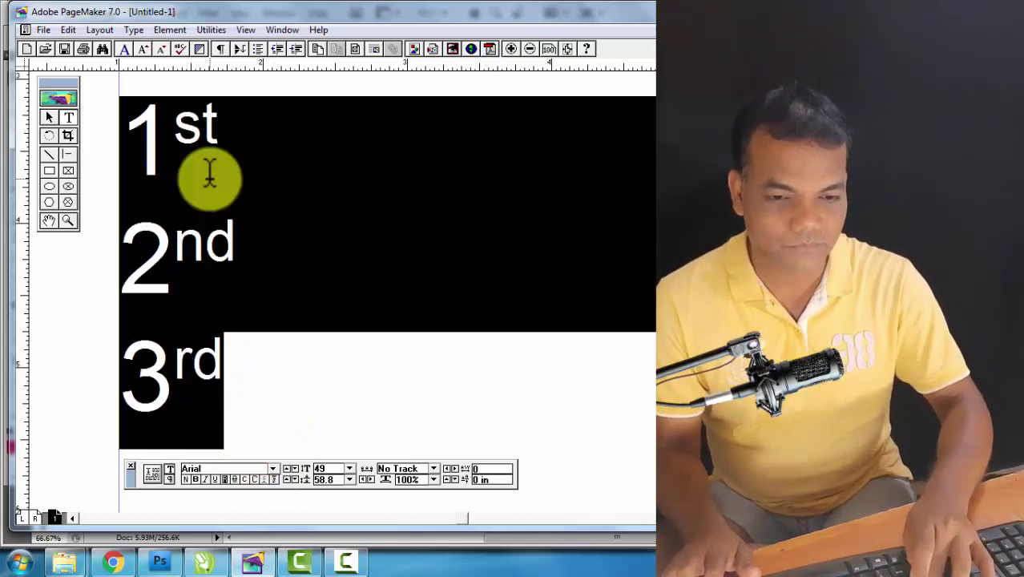
key("ctrl+shift+space")
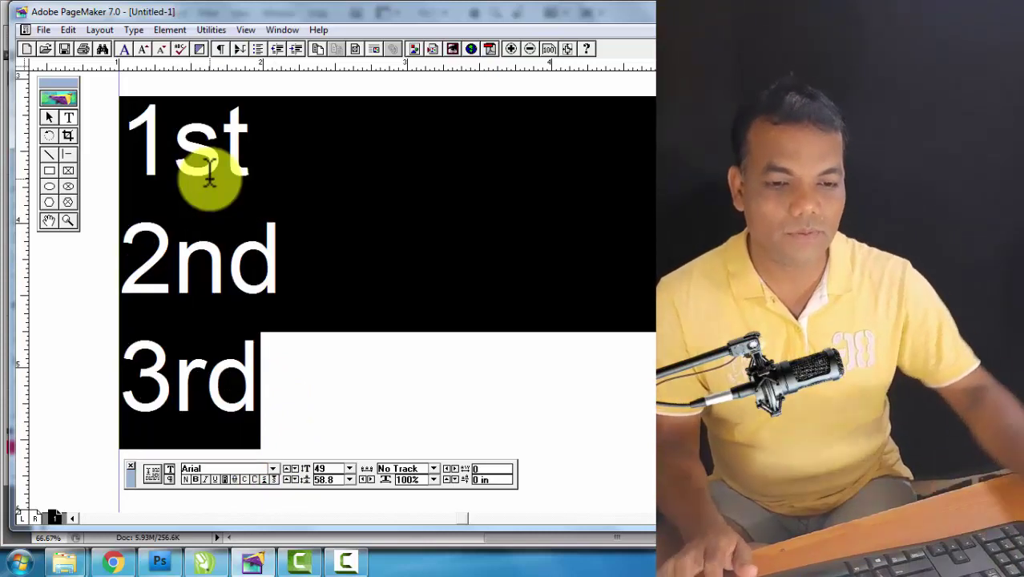
left_click(267, 140)
left_click(346, 272)
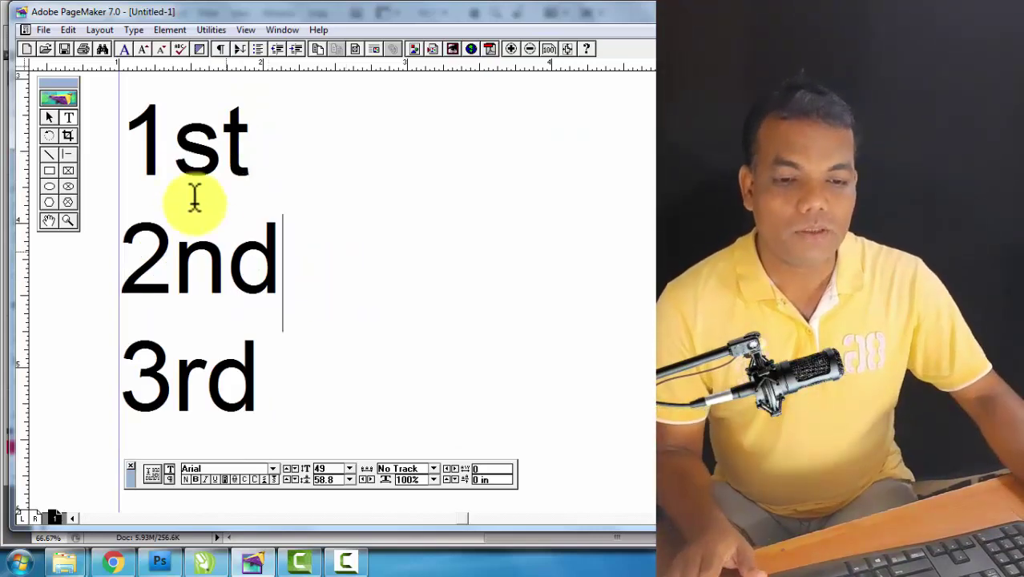
left_click_drag(172, 145, 280, 148)
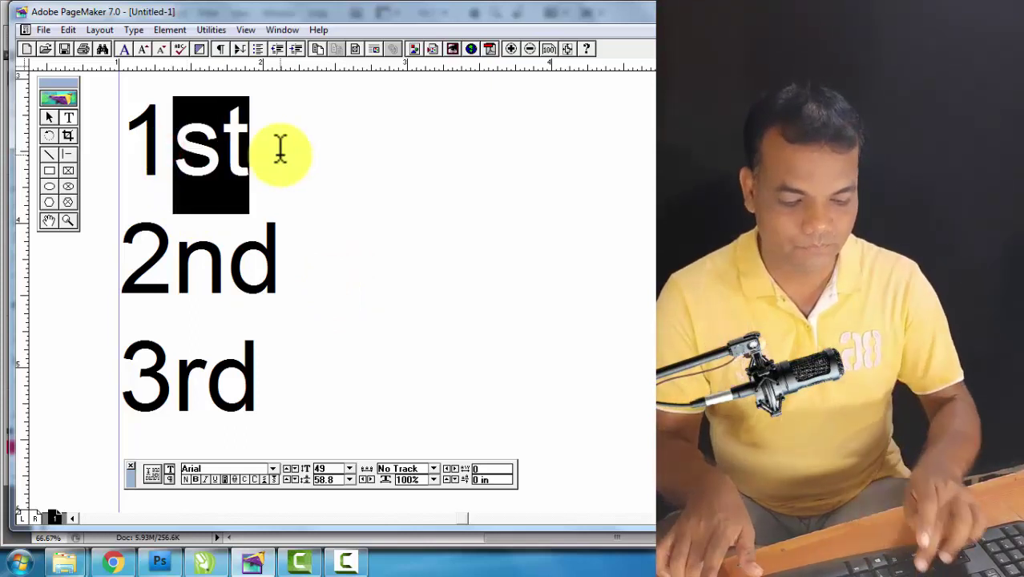
key("ctrl+shift+backslash")
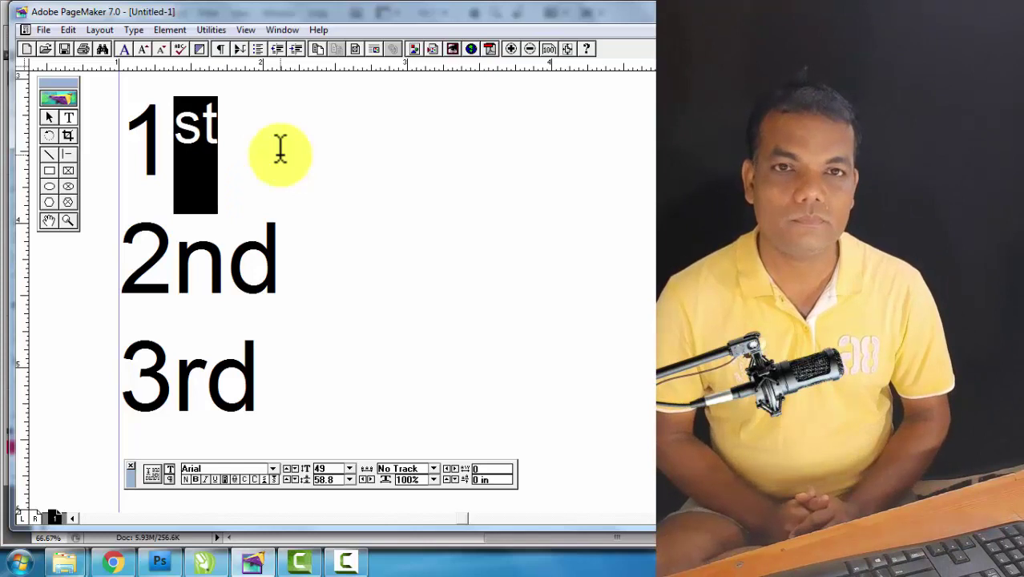
left_click_drag(191, 269, 420, 254)
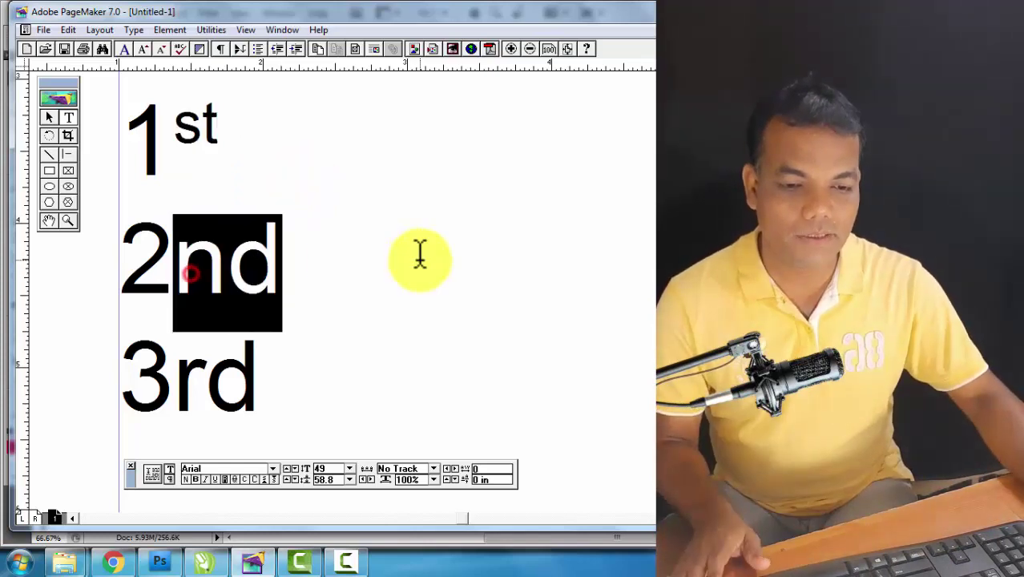
key("ctrl+shift+backslash")
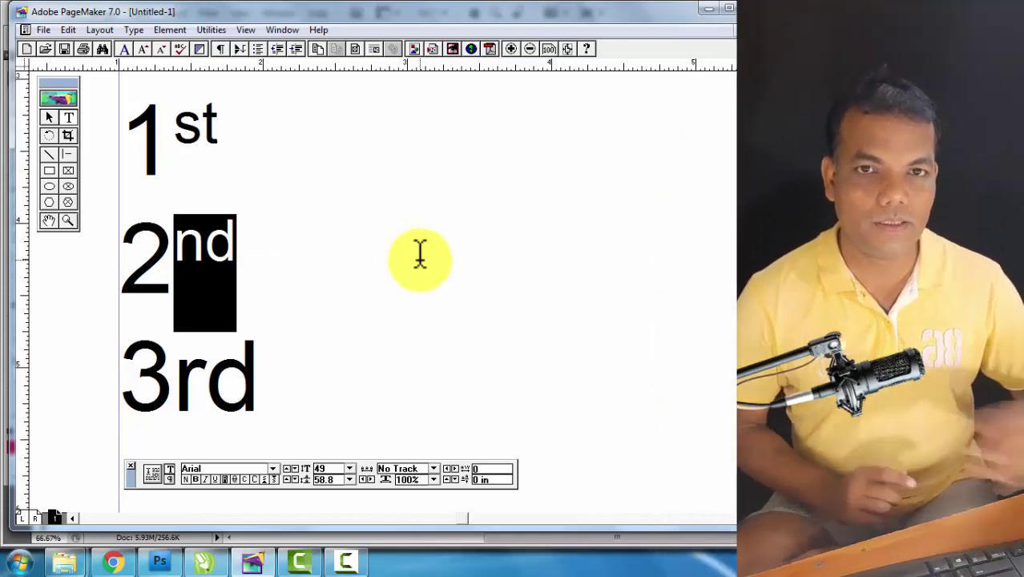
left_click_drag(175, 376, 269, 371)
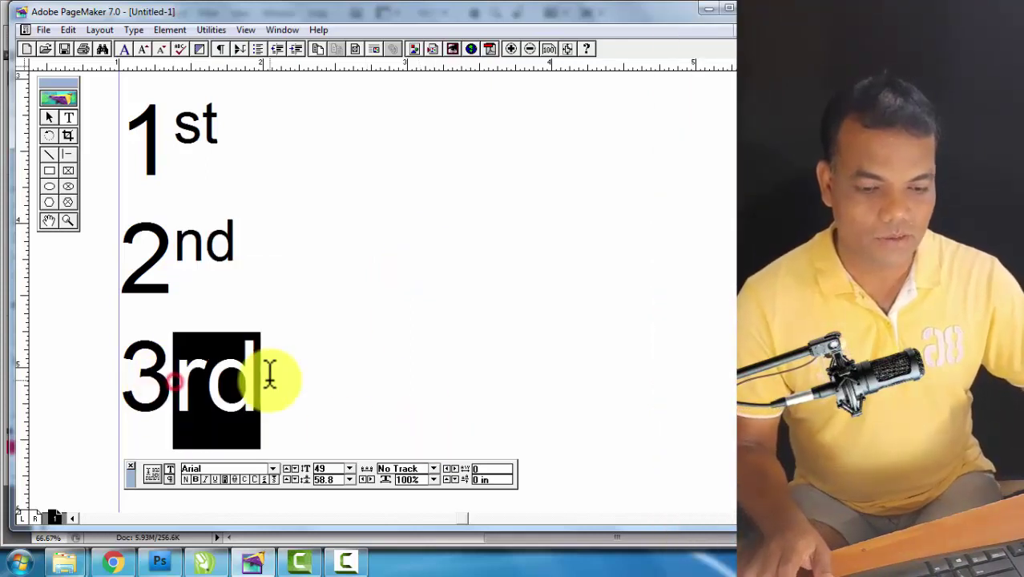
key("ctrl+shift+backslash")
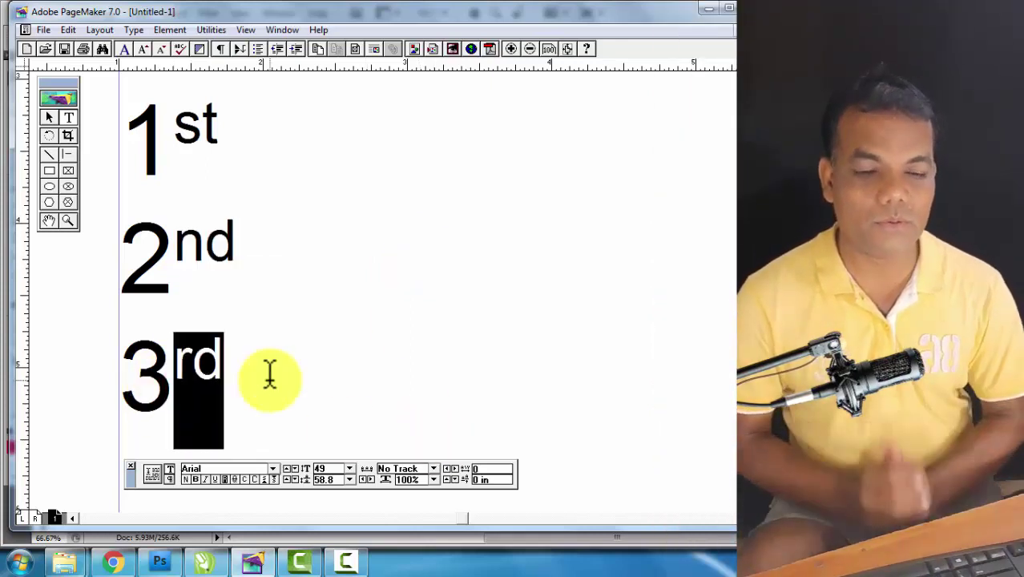
left_click(269, 371)
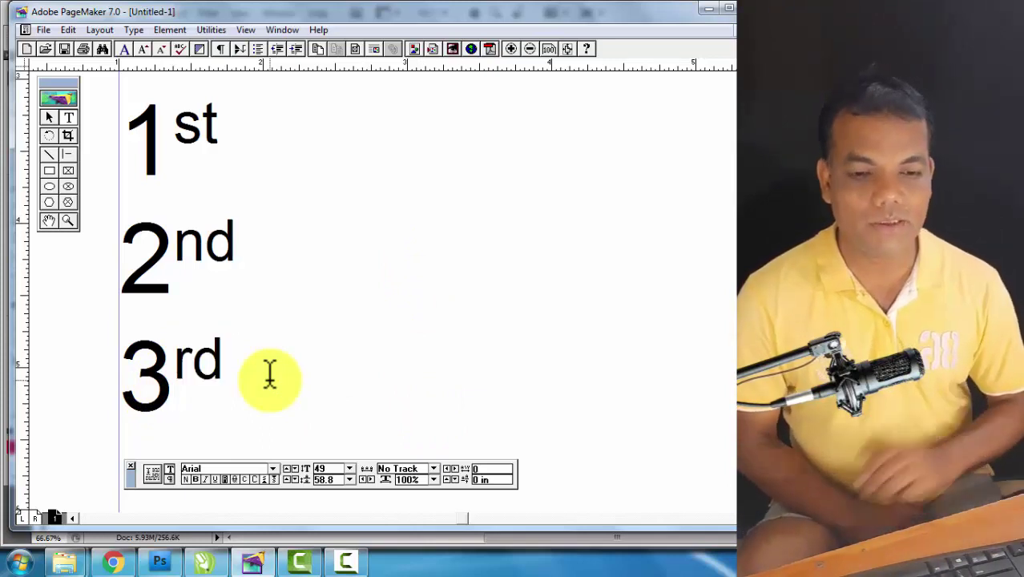
left_click_drag(179, 135, 273, 125)
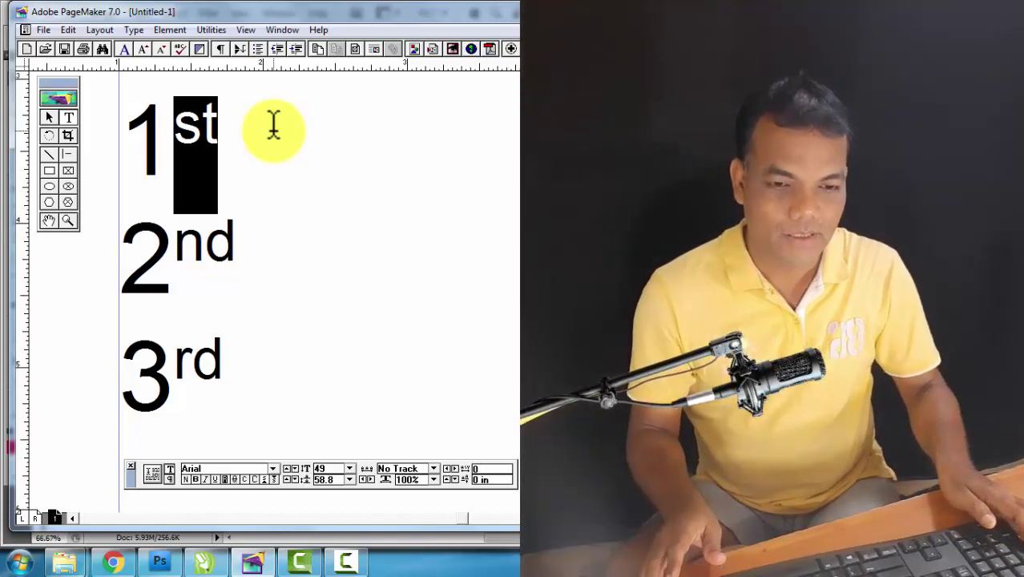
Select 'st' of 1st and lower it to subscript with Ctrl+\.
left_click(190, 138)
left_click_drag(181, 127, 262, 120)
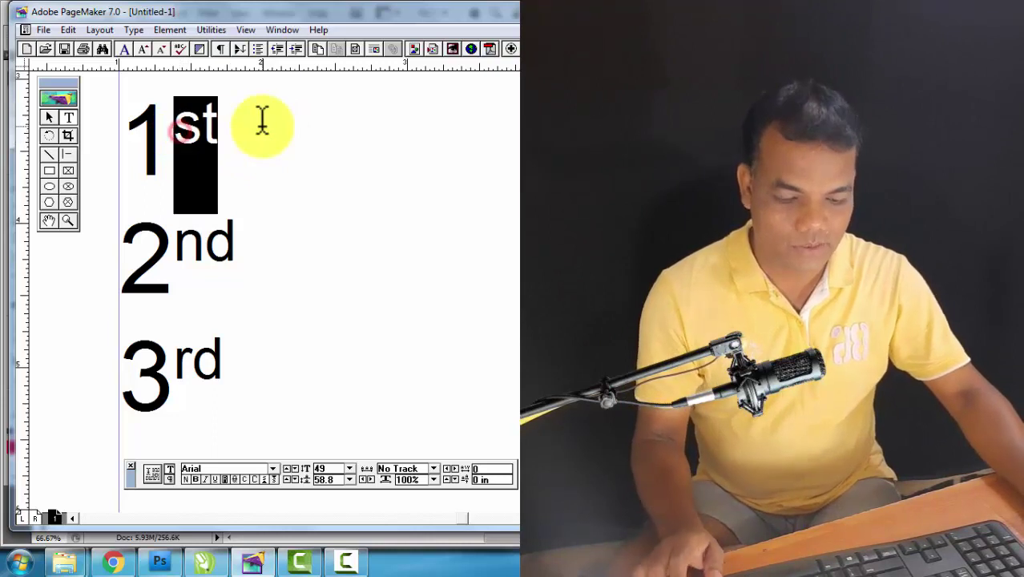
key("ctrl+shift+backslash")
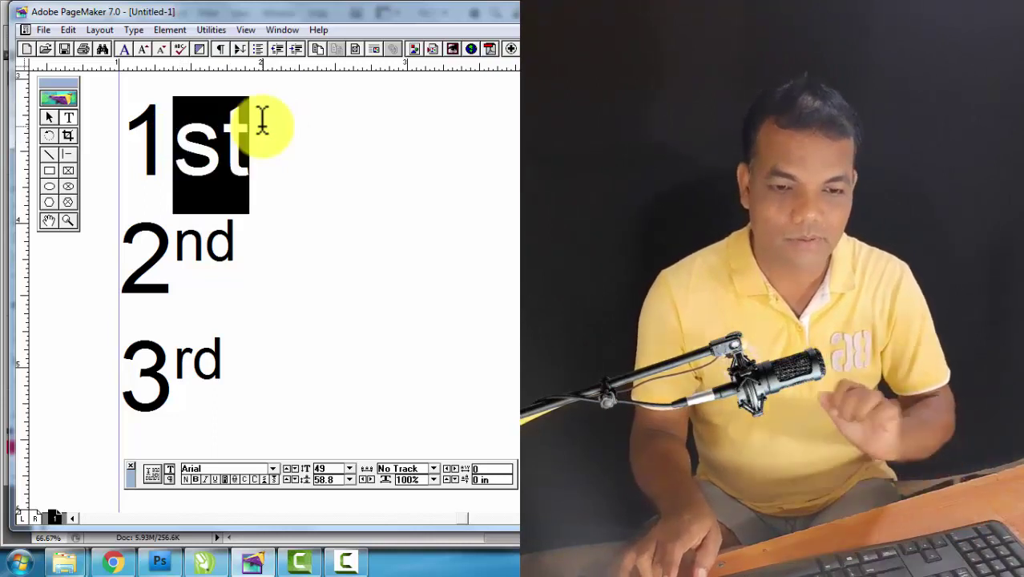
key("ctrl+shift+backslash")
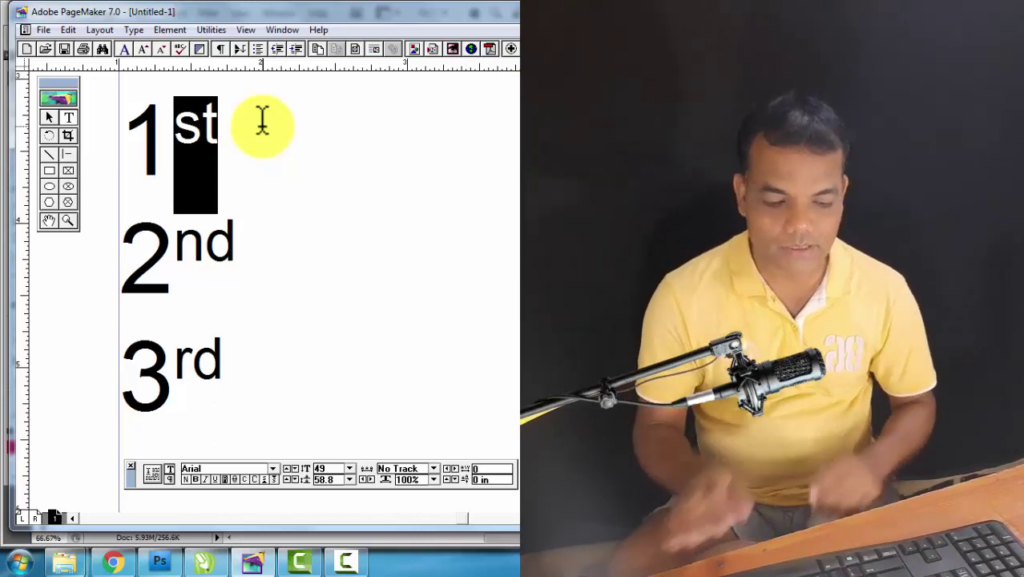
key("ctrl+backslash")
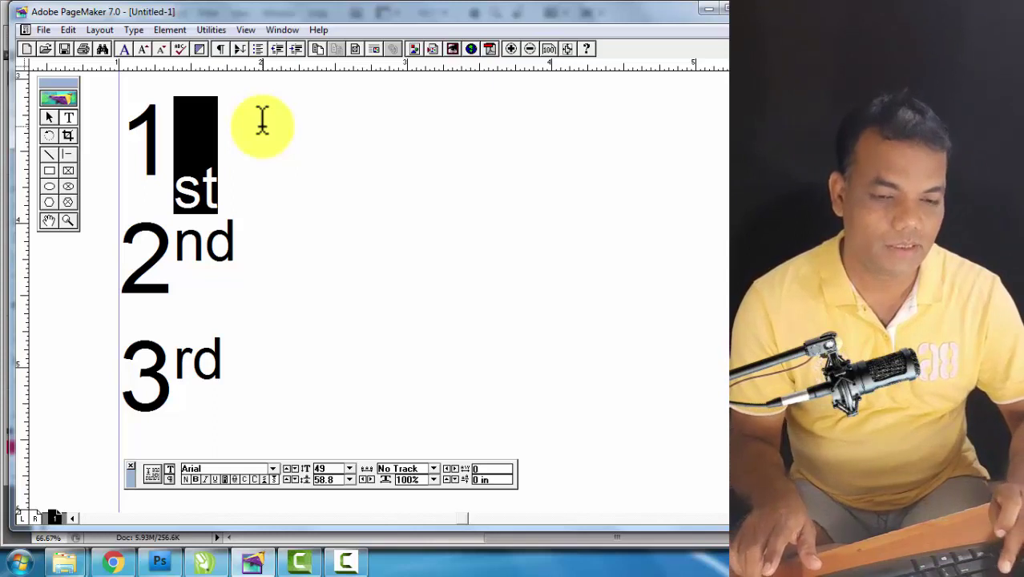
key("ctrl+backslash")
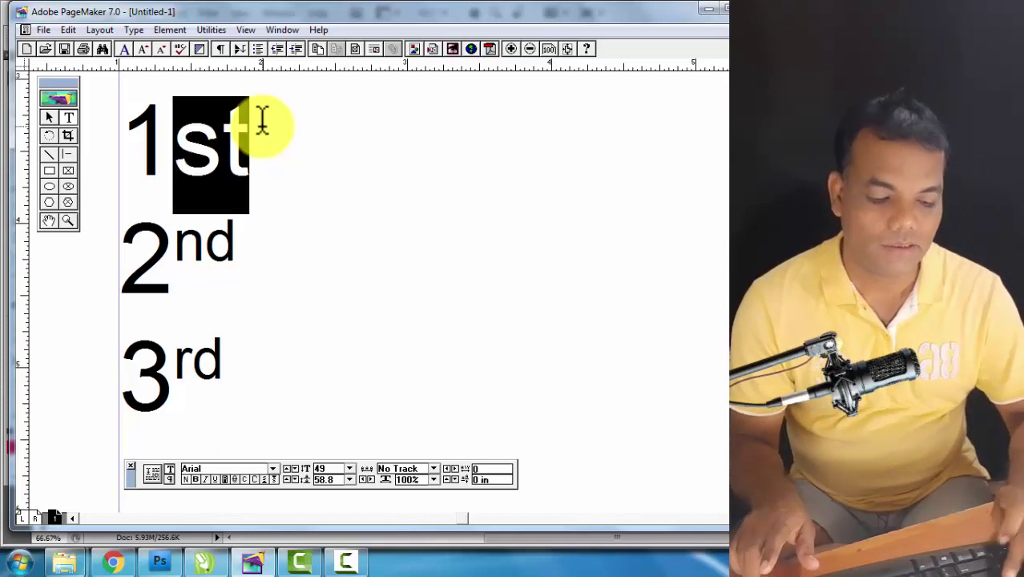
key("ctrl+backslash")
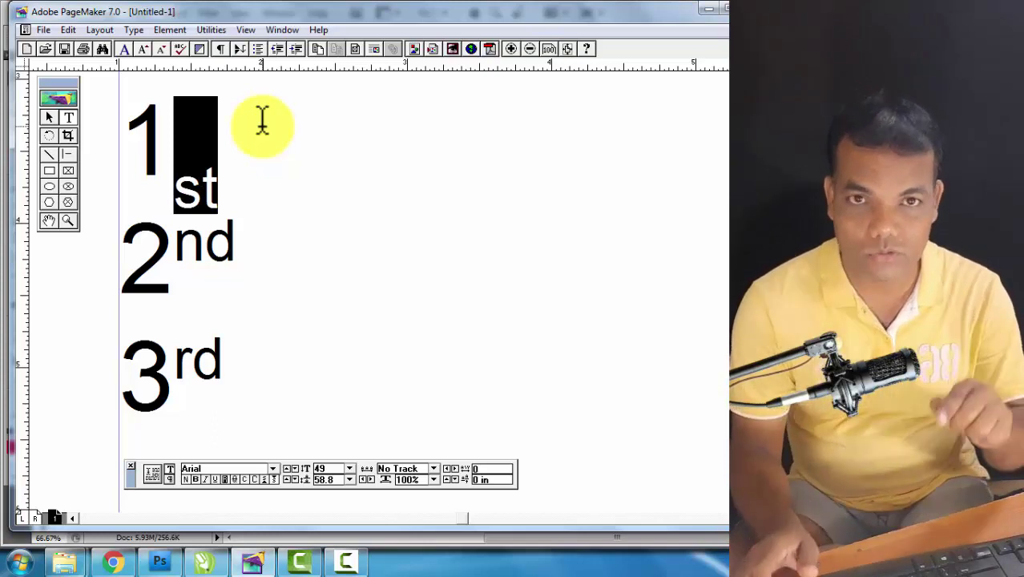
Lower the 'nd' of 2nd and 'rd' of 3rd to subscript, then select all the text.
left_click_drag(177, 246, 318, 245)
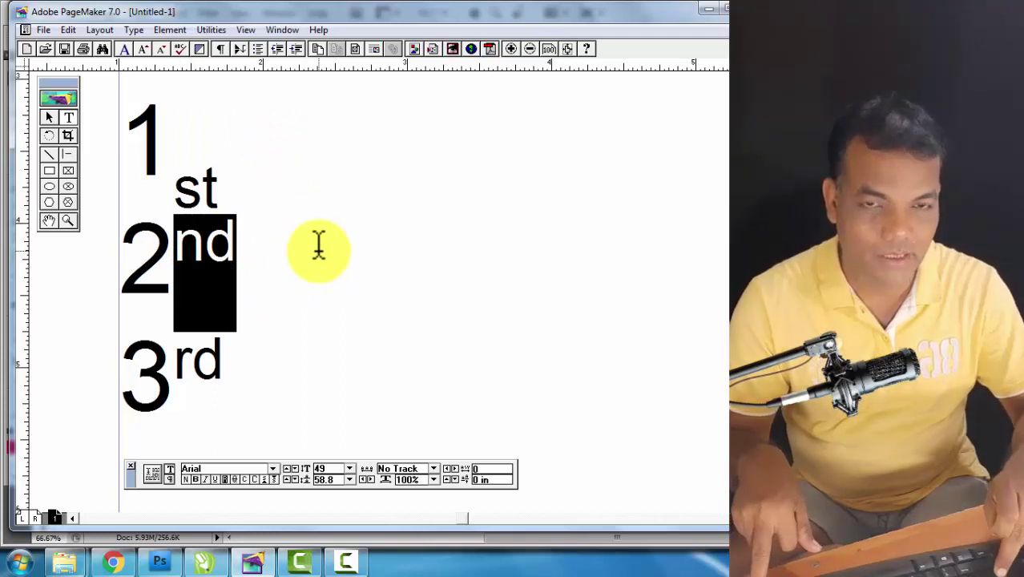
key("ctrl+backslash")
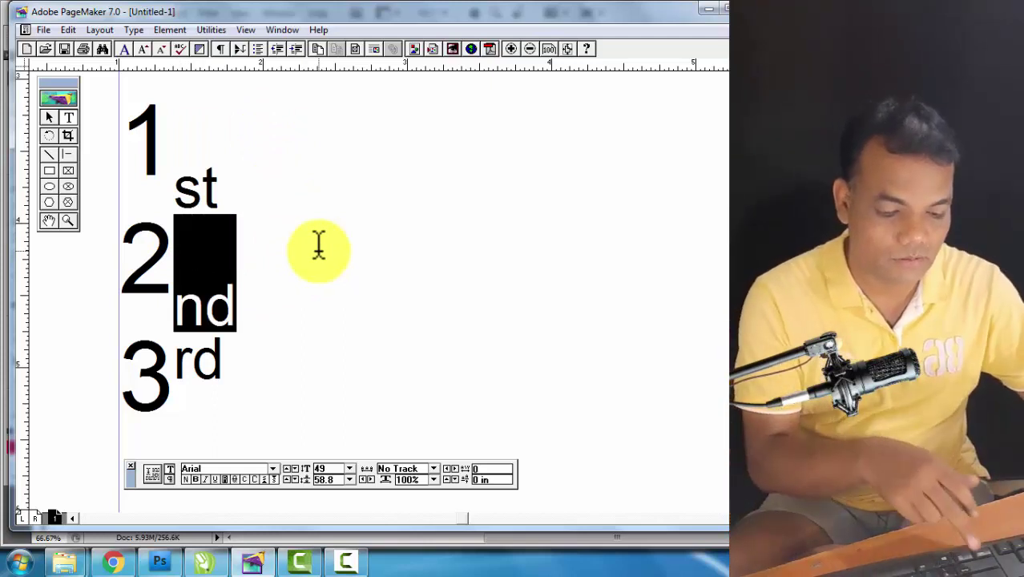
left_click(178, 362)
left_click_drag(178, 362, 266, 362)
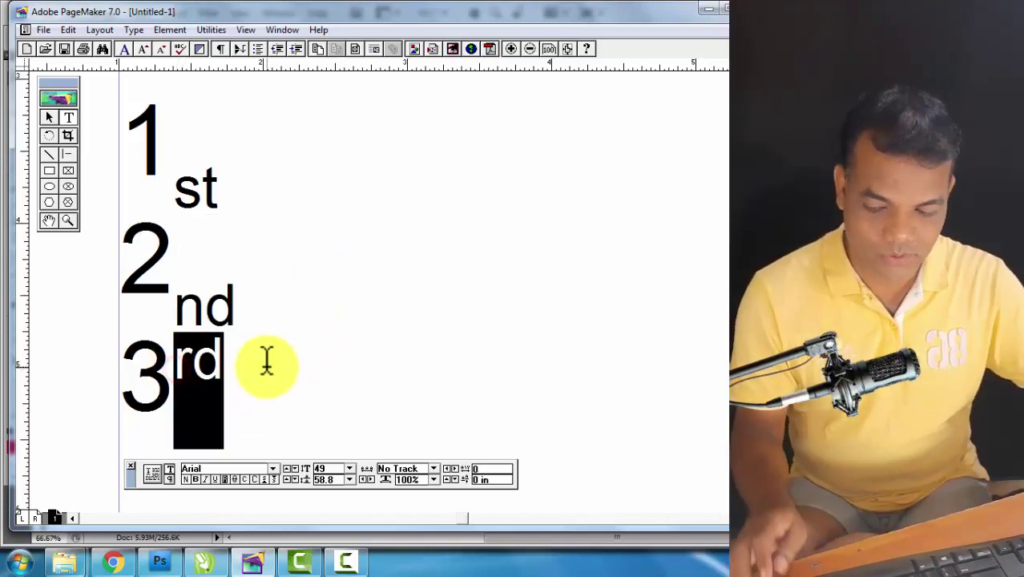
key("ctrl+backslash")
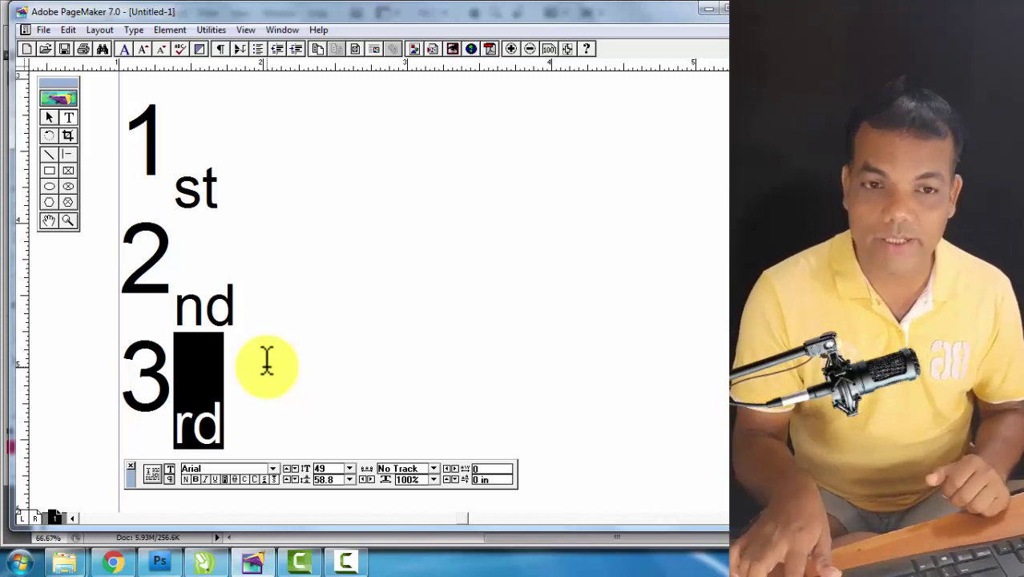
key("ctrl+a")
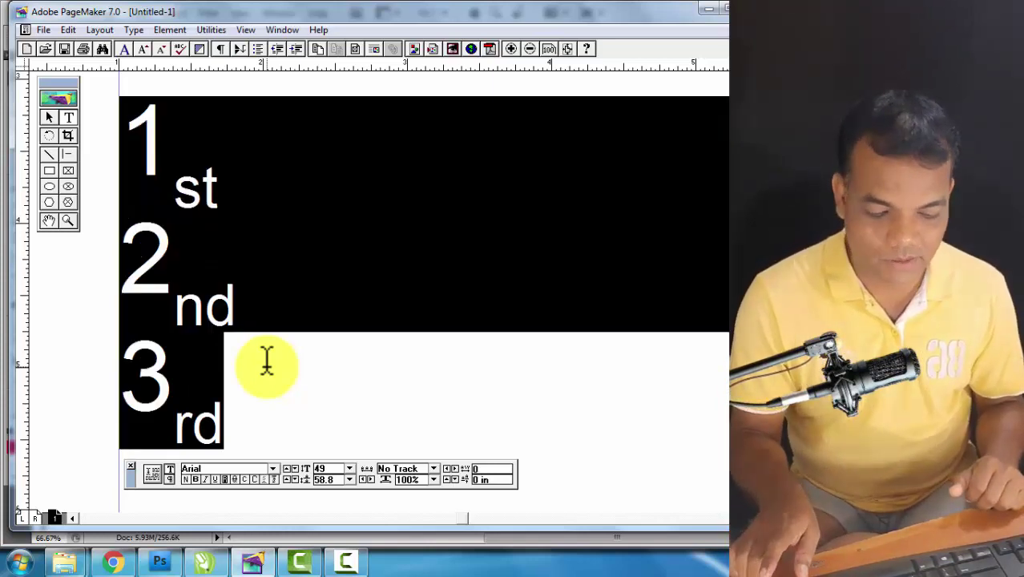
Remove subscript from all the ordinal text so it returns to full size, then deselect.
key("ctrl+backslash")
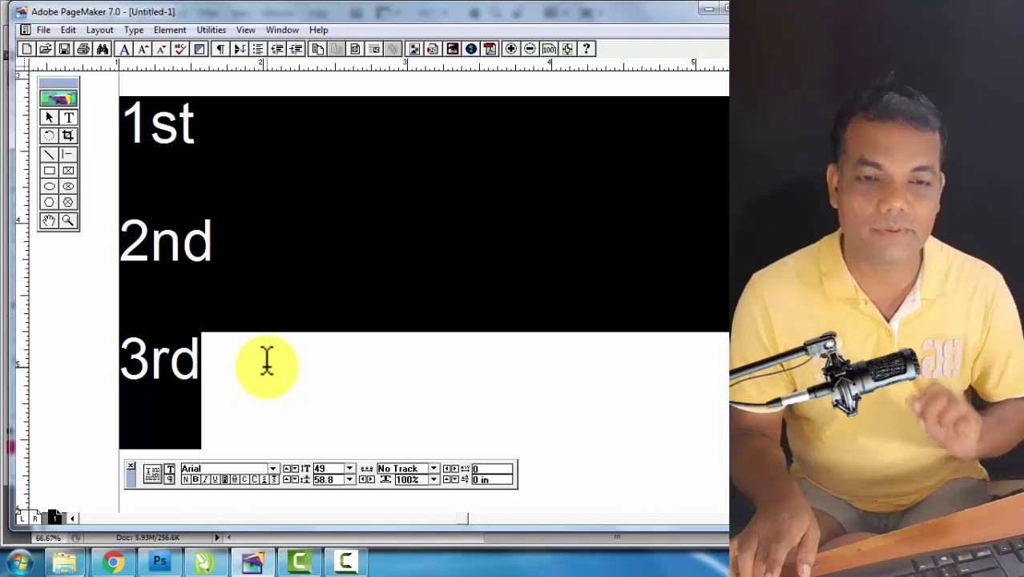
key("ctrl+backslash")
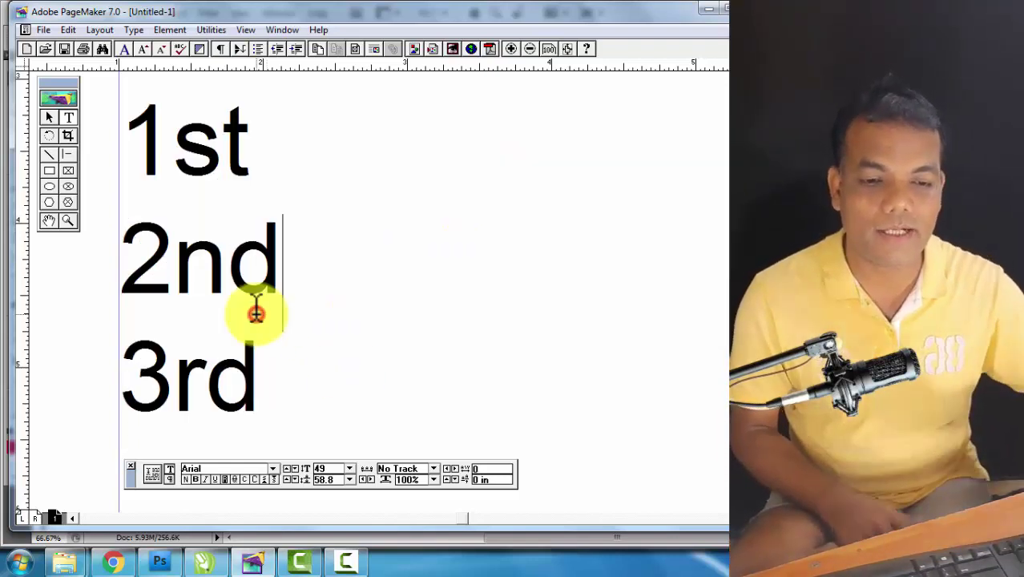
left_click(254, 311)
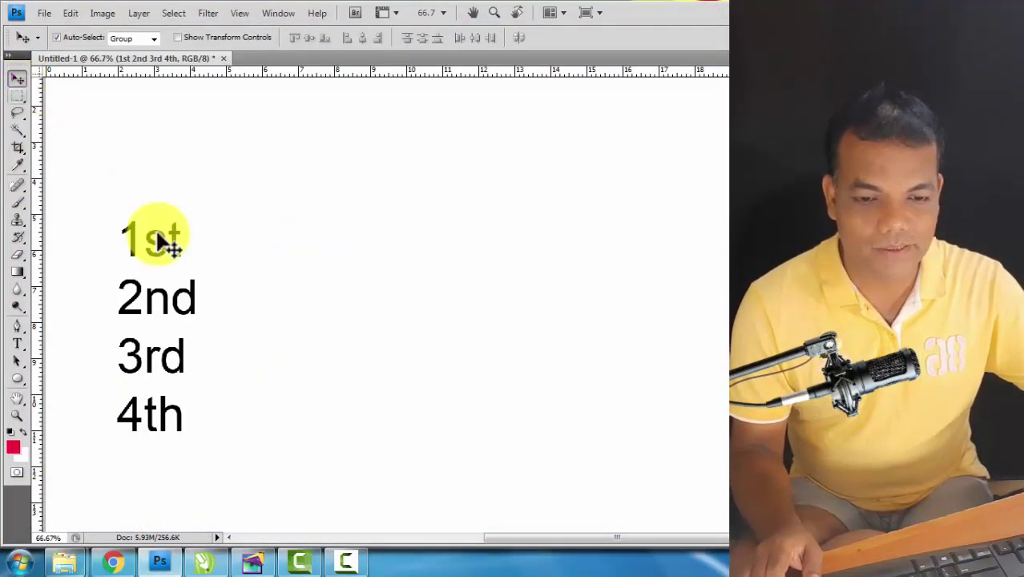
With the Type tool, delete the '4th' line from the Photoshop text.
left_click(16, 343)
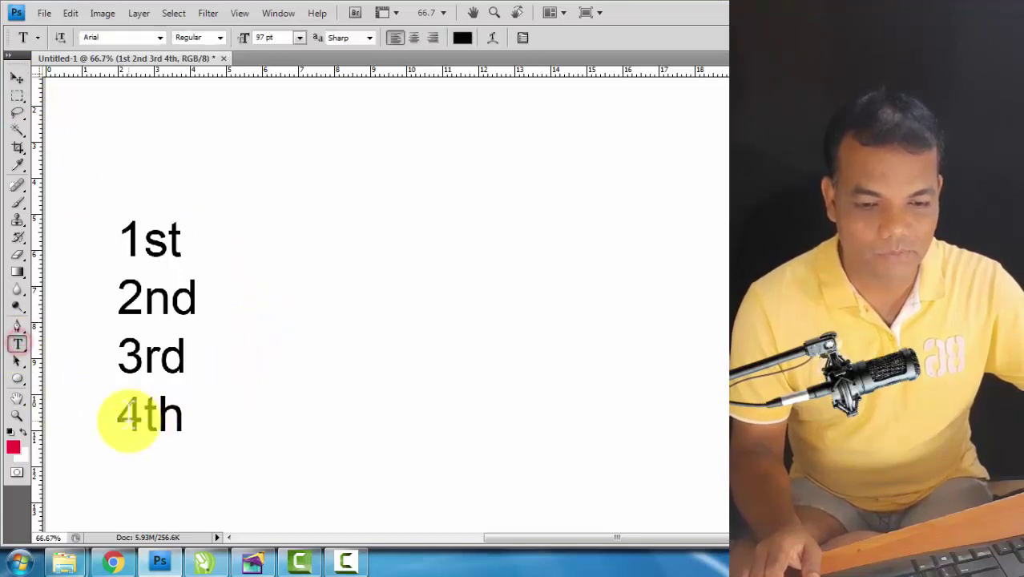
left_click_drag(120, 415, 217, 413)
key("BackSpace")
key("BackSpace")
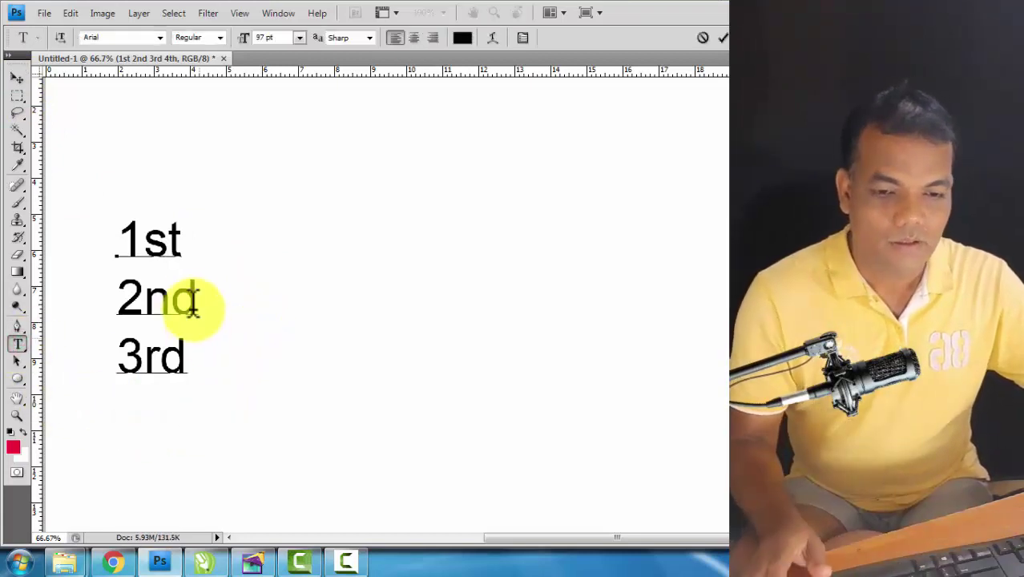
Toggle the 'st' of 1st to superscript and back to full size.
left_click_drag(144, 235, 201, 234)
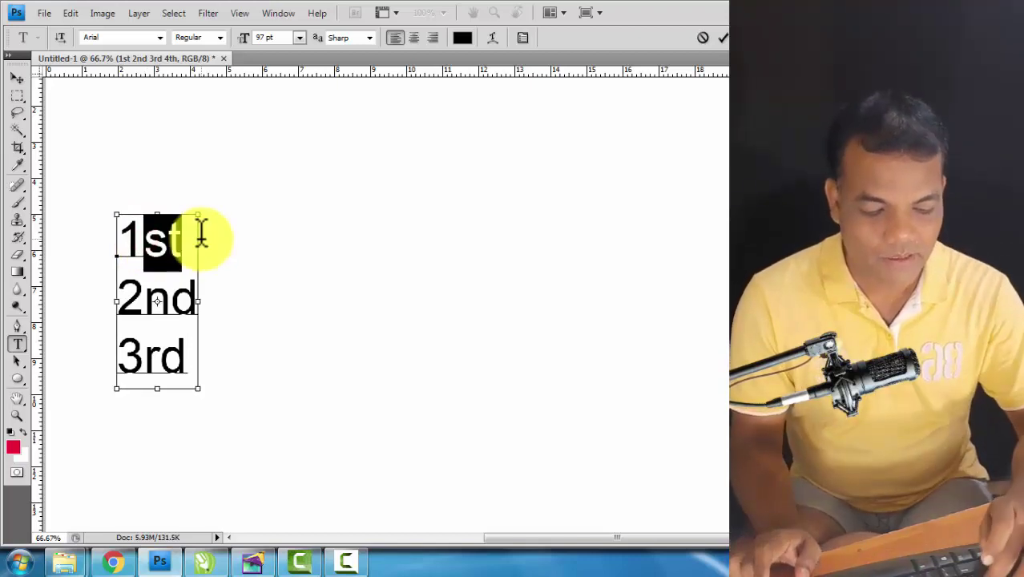
key("ctrl+shift+plus")
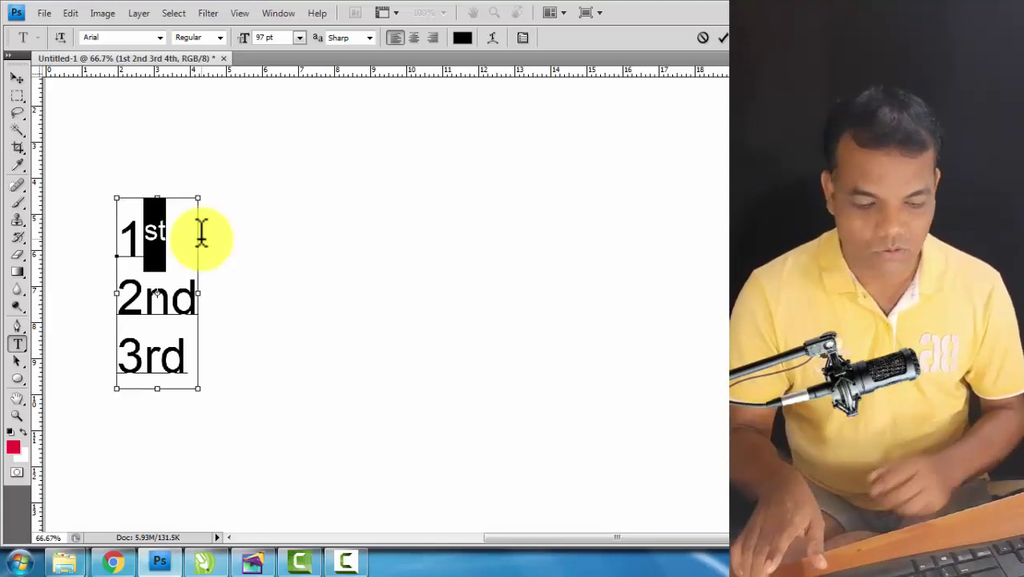
key("ctrl+shift+plus")
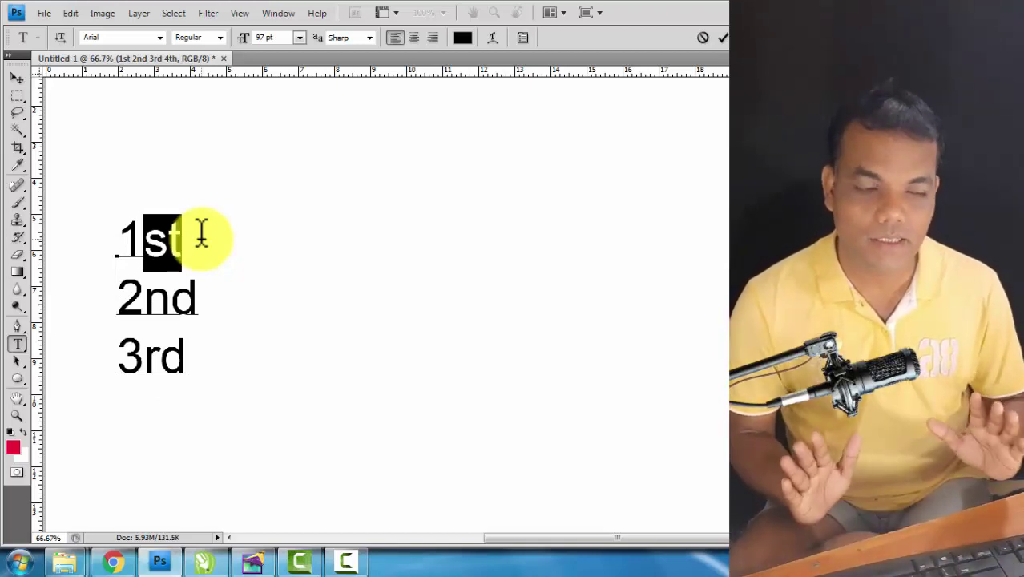
Superscript the 'nd', 'rd' and 'st' suffixes in turn with Ctrl+Shift+=.
left_click(163, 308)
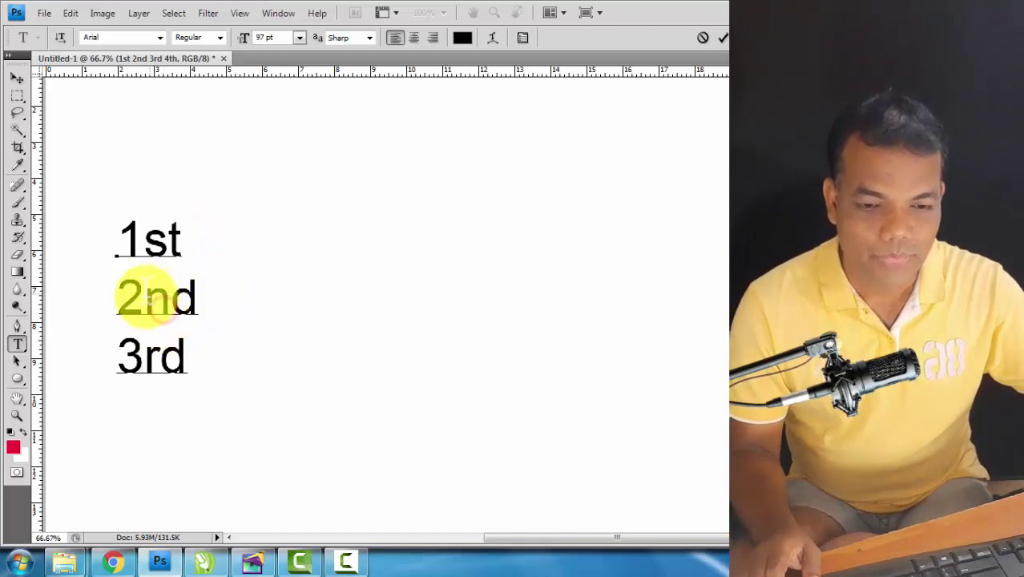
left_click_drag(144, 300, 229, 298)
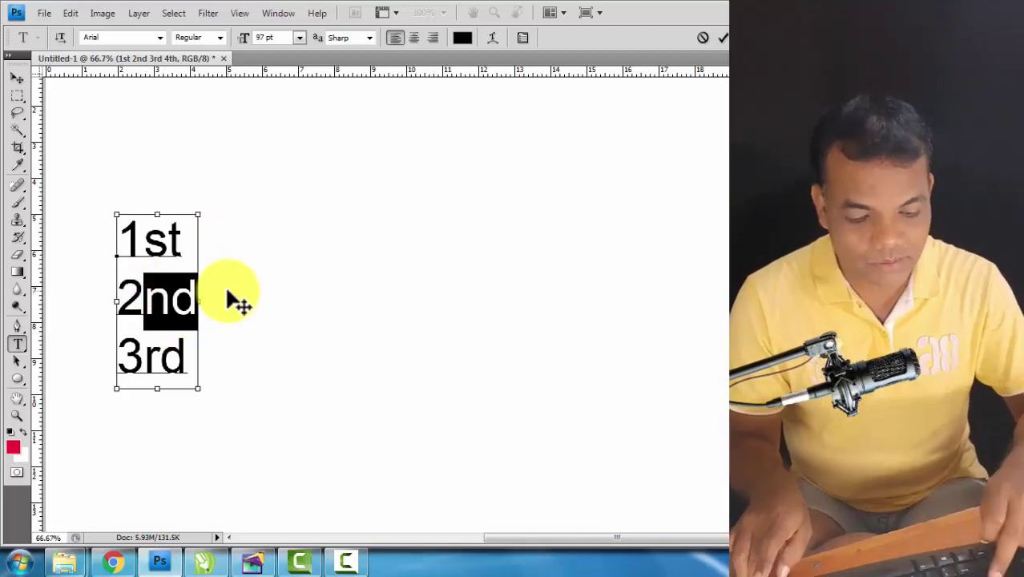
key("ctrl+shift+plus")
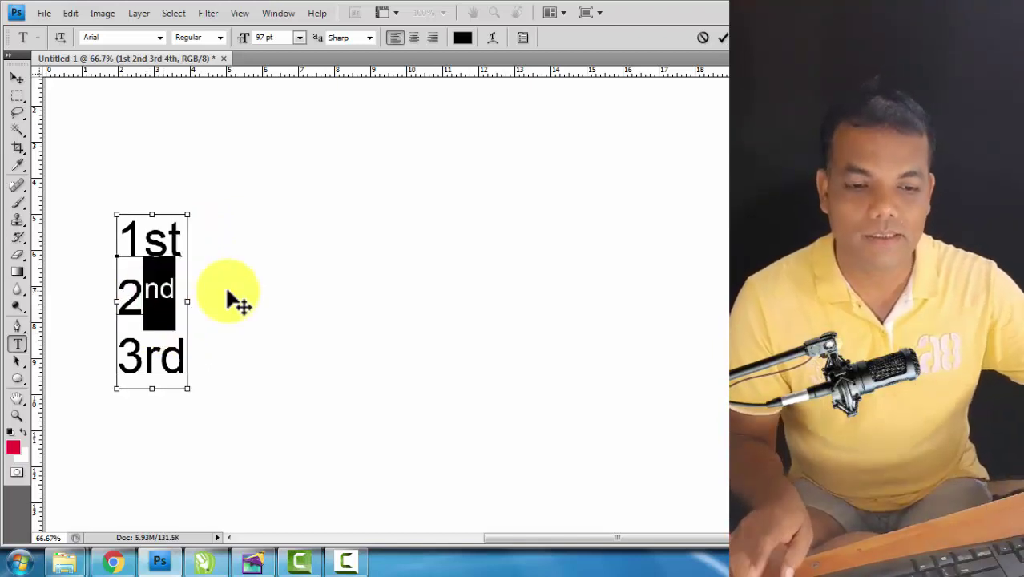
key("ctrl+h")
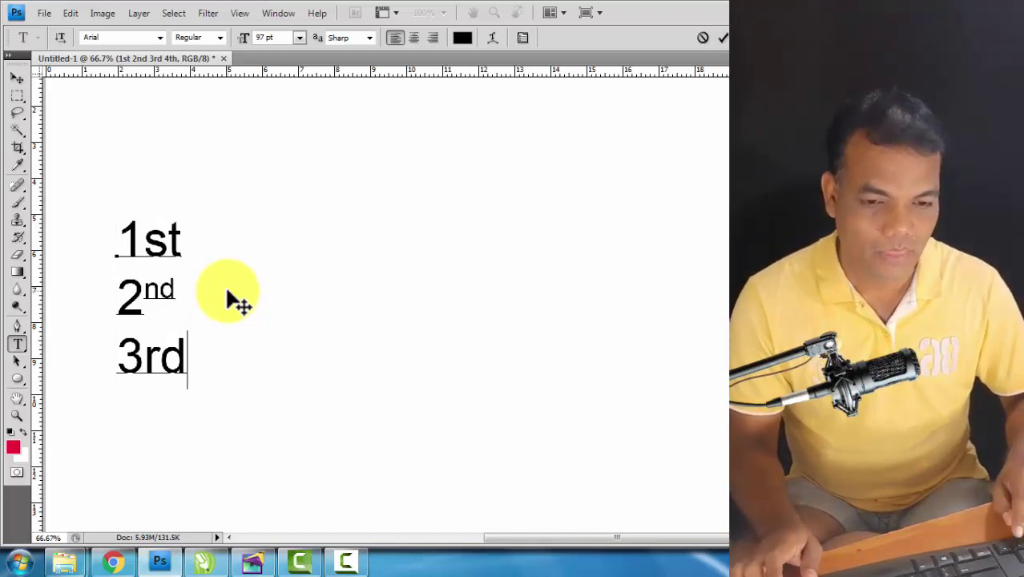
key("ctrl+h")
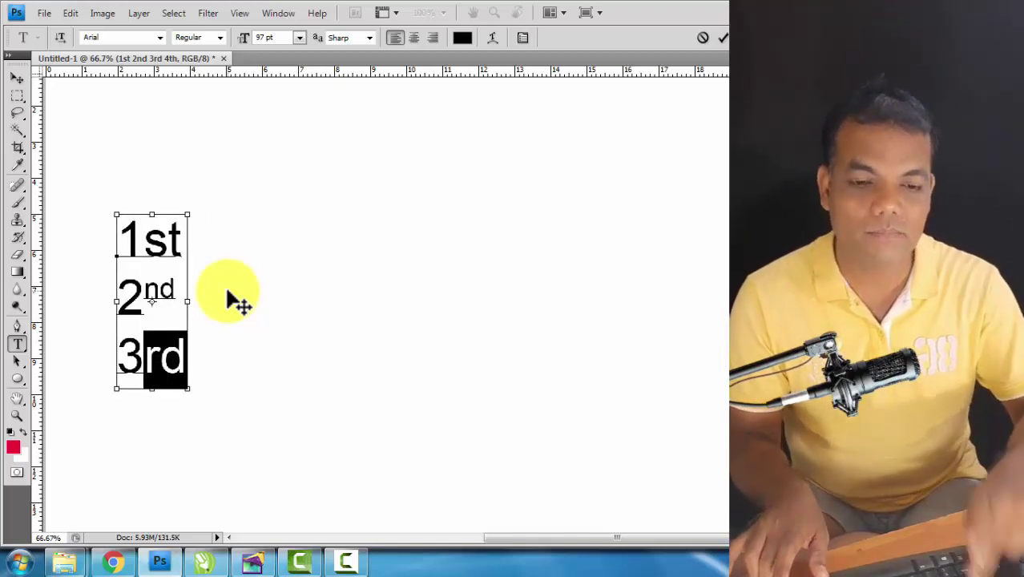
key("ctrl+shift+plus")
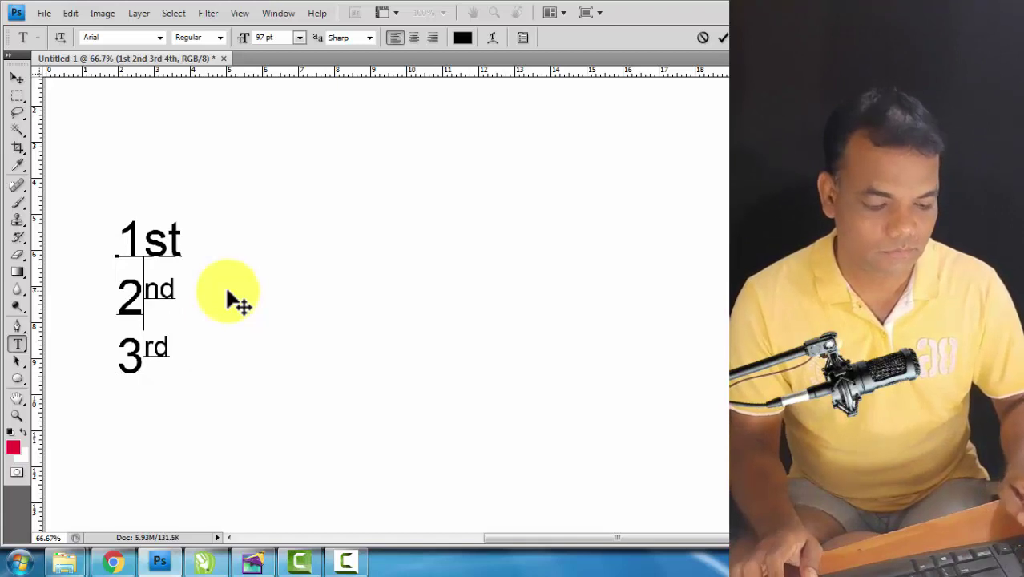
key("ctrl+h")
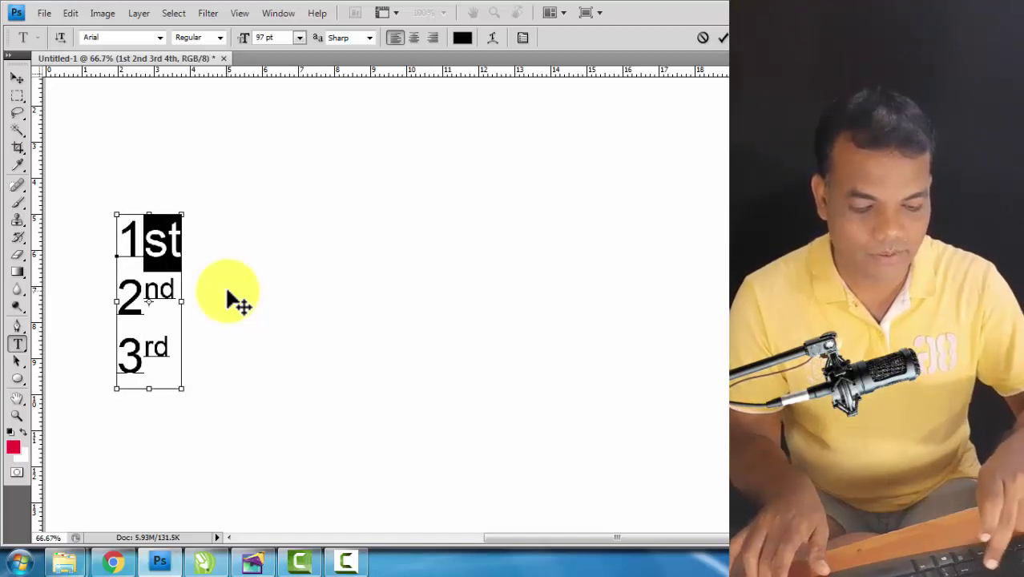
key("ctrl+shift+plus")
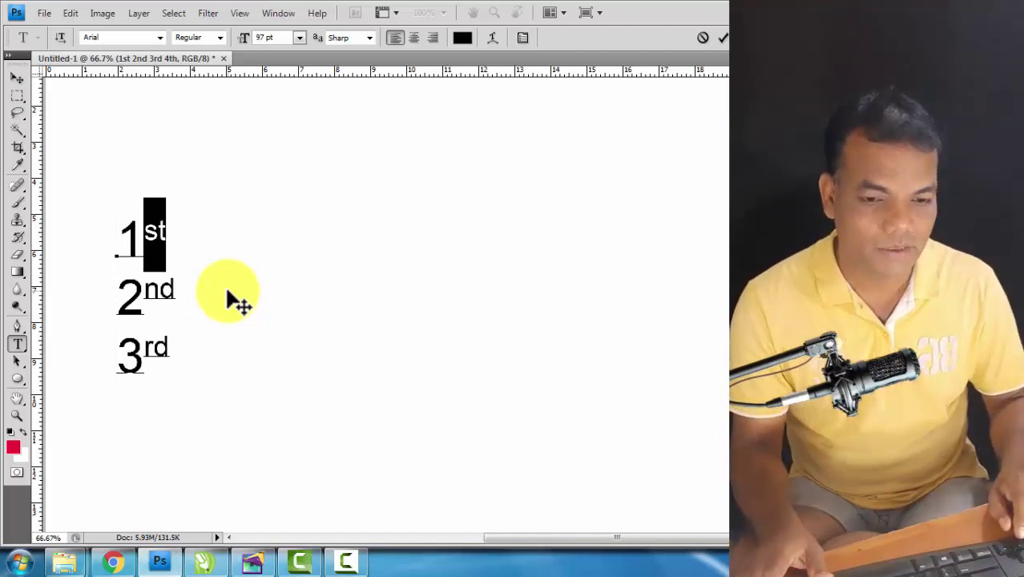
key("ctrl+h")
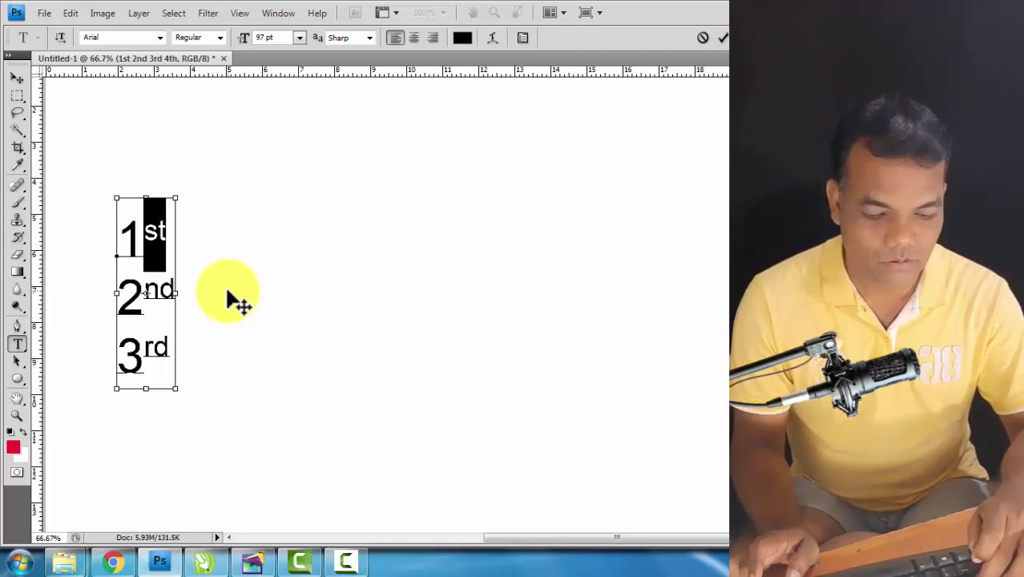
key("ctrl+h")
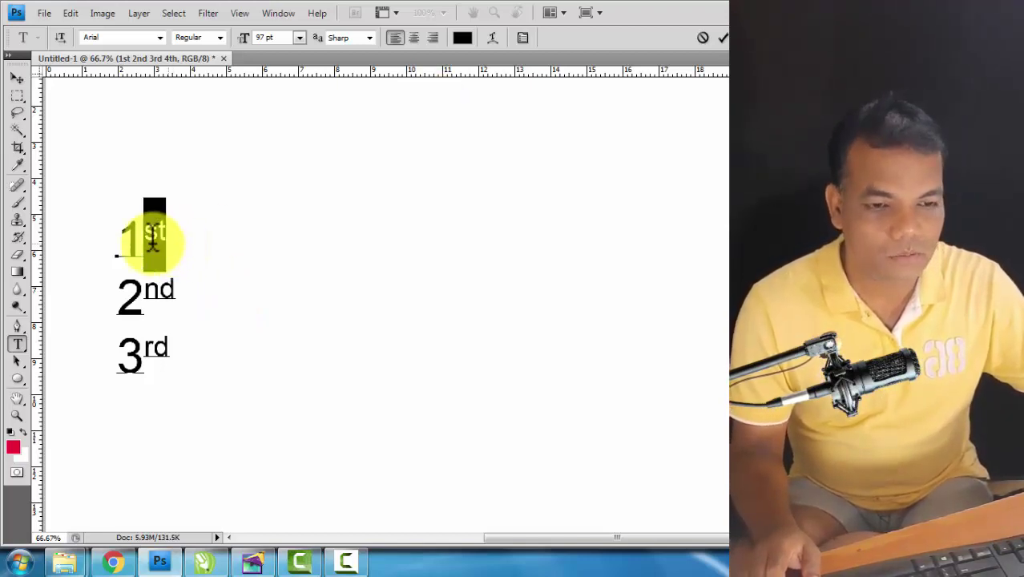
left_click(163, 234)
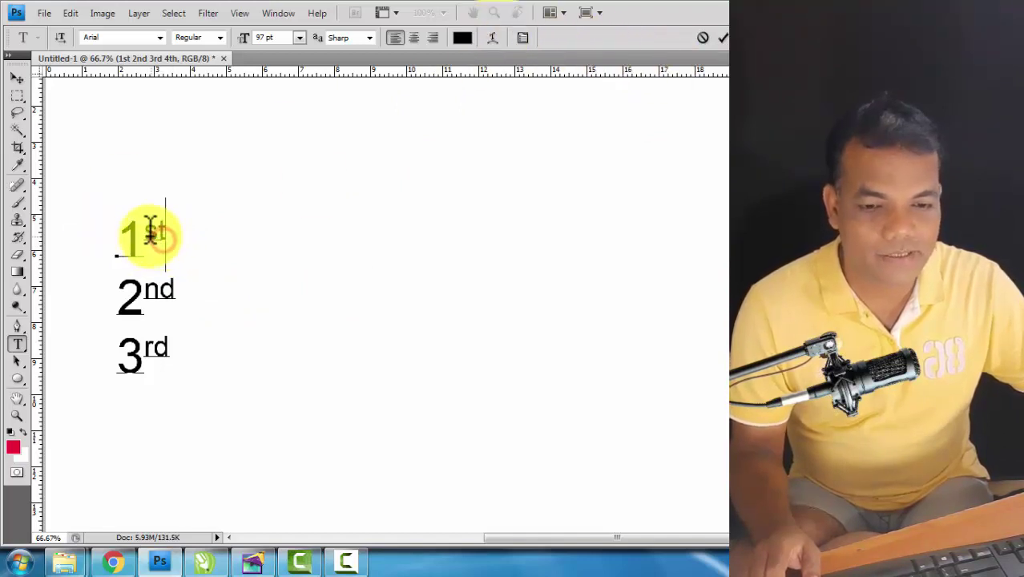
left_click_drag(148, 233, 174, 231)
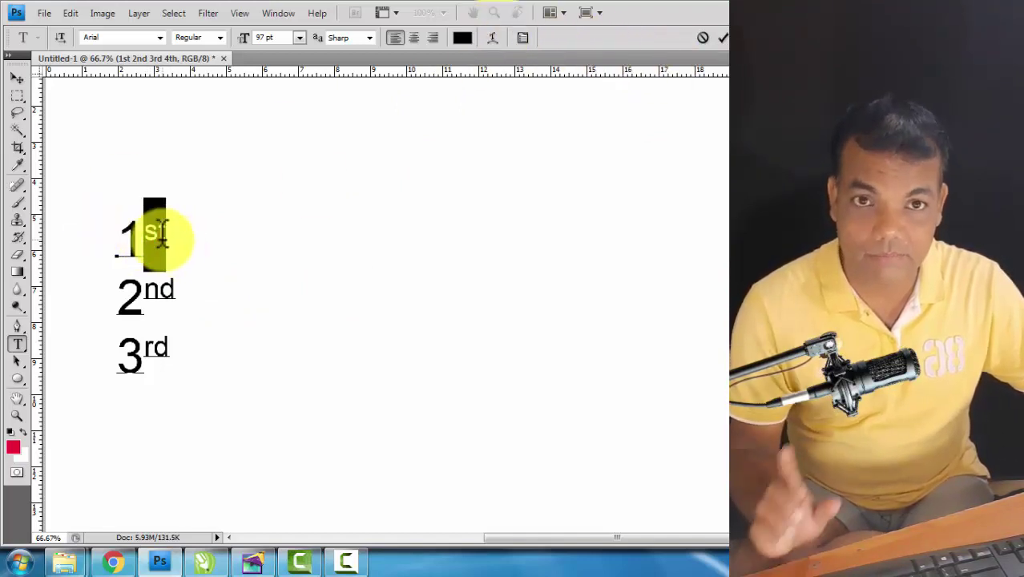
left_click(522, 37)
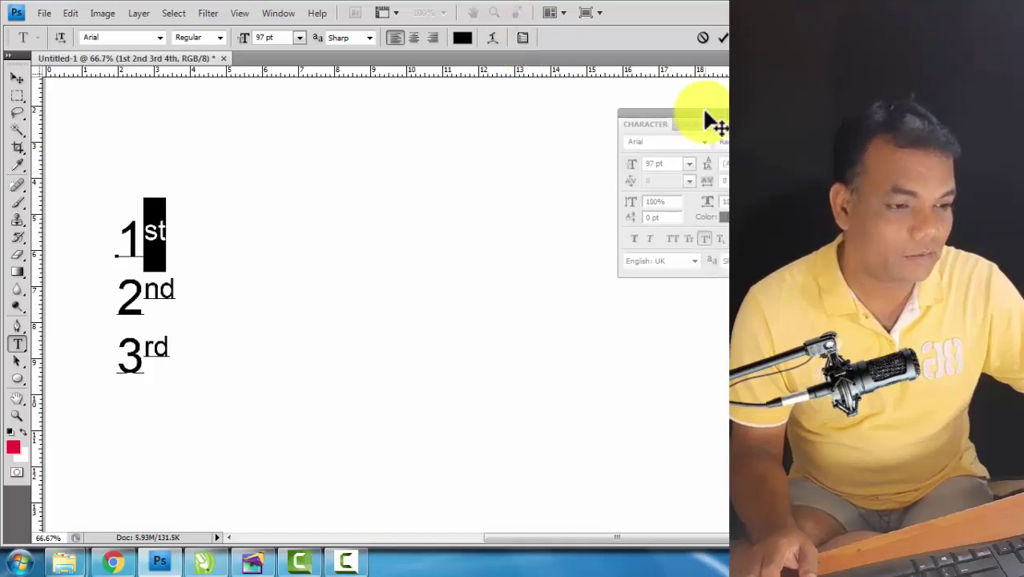
left_click_drag(712, 118, 427, 165)
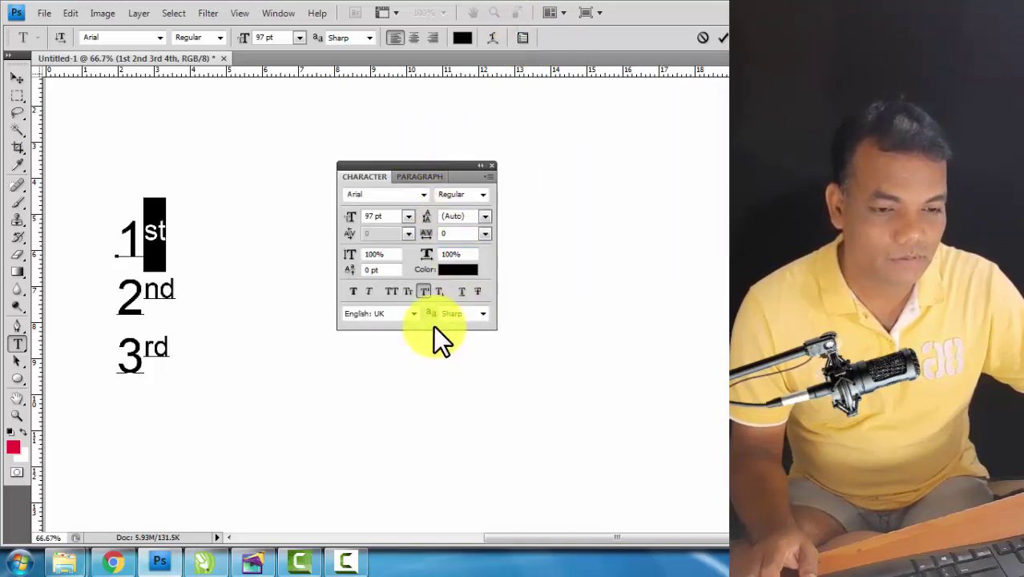
left_click(425, 177)
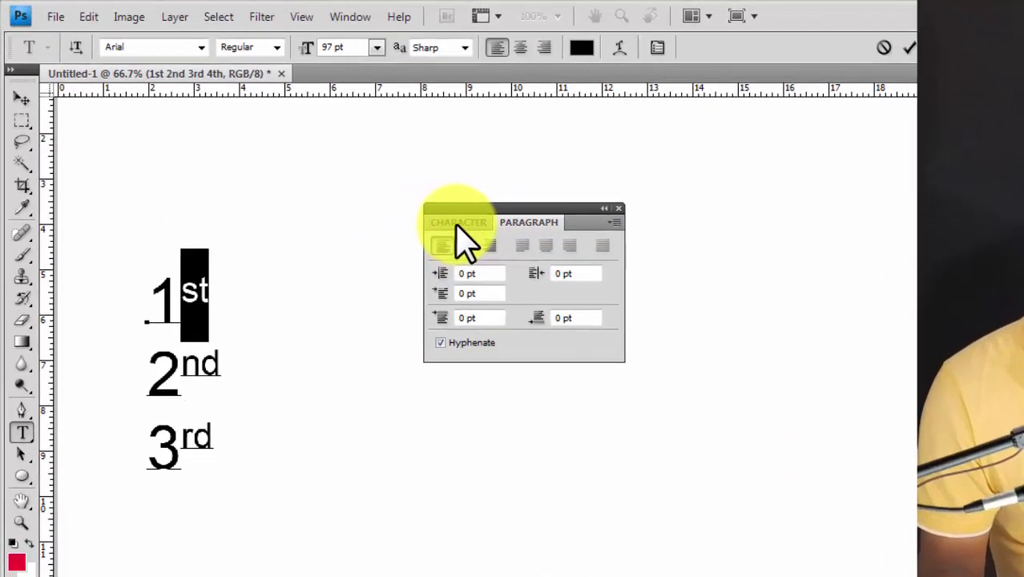
left_click(362, 178)
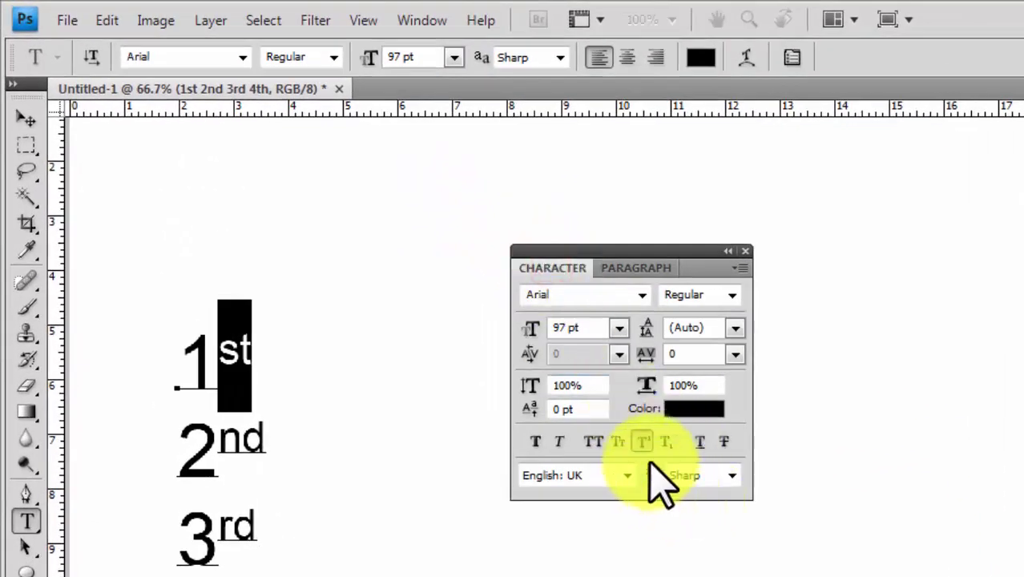
left_click(666, 441)
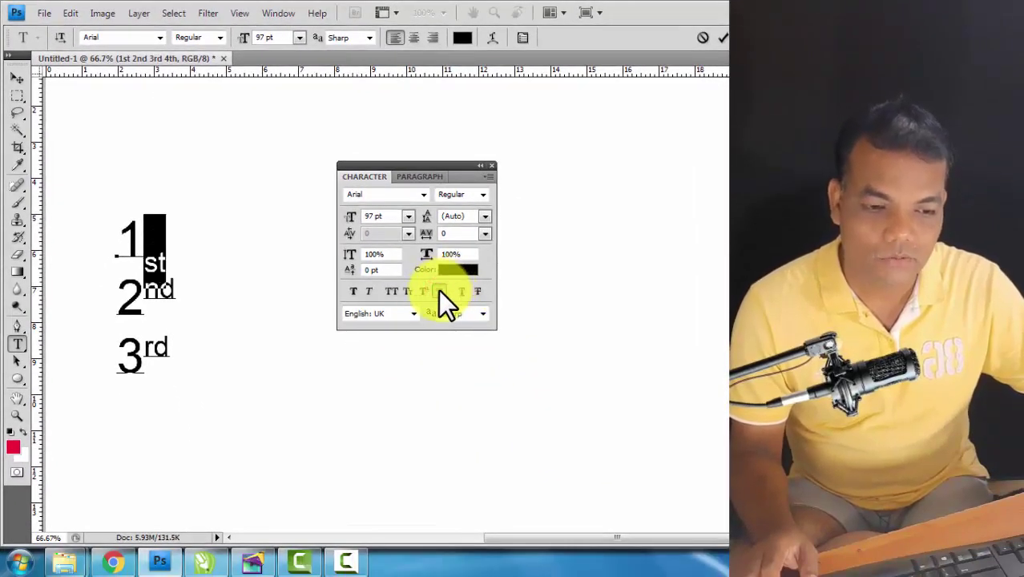
left_click(425, 291)
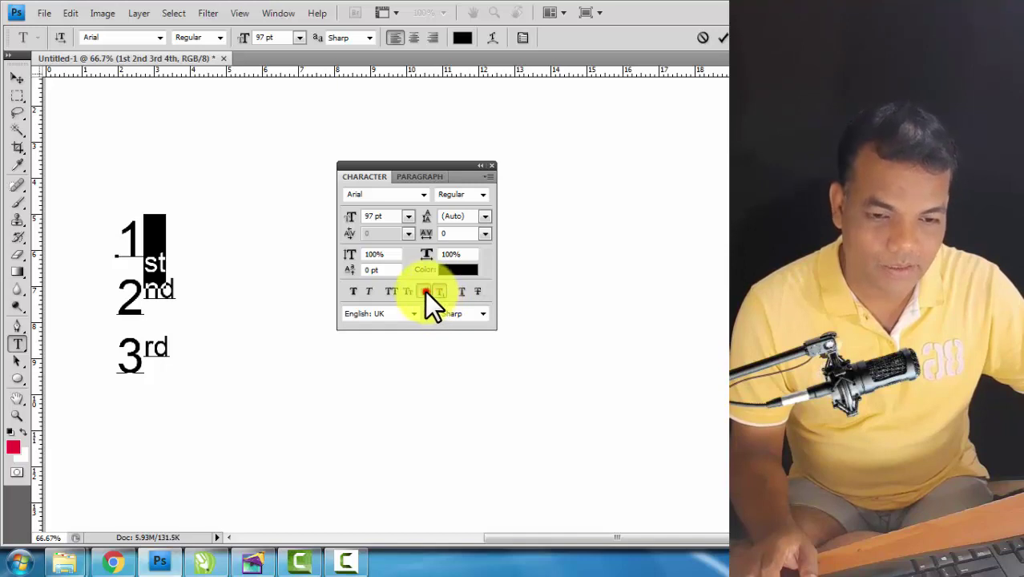
left_click(489, 166)
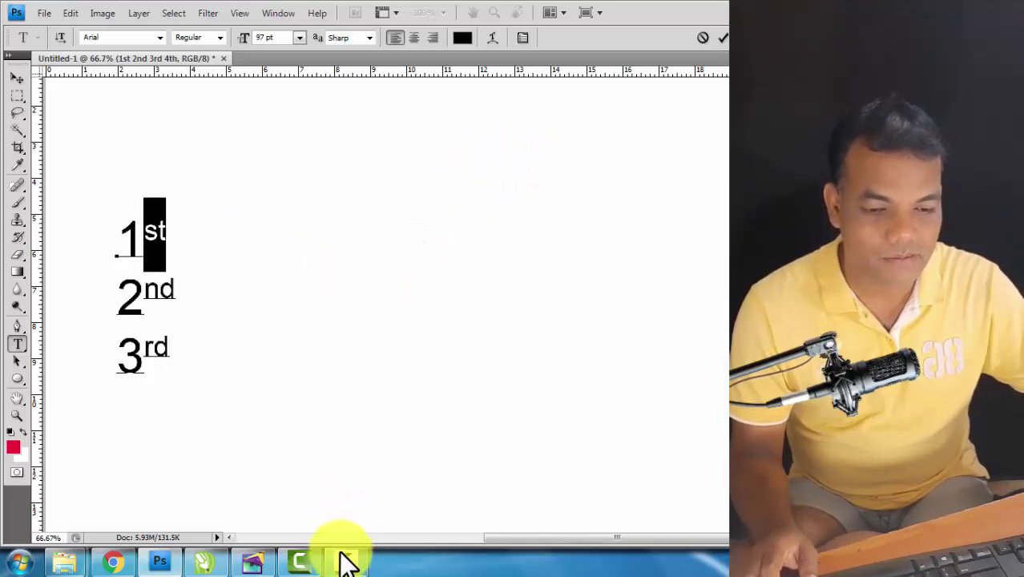
In CorelDRAW X5, select the ordinals paragraph text frame and shorten it from the bottom.
left_click(204, 561)
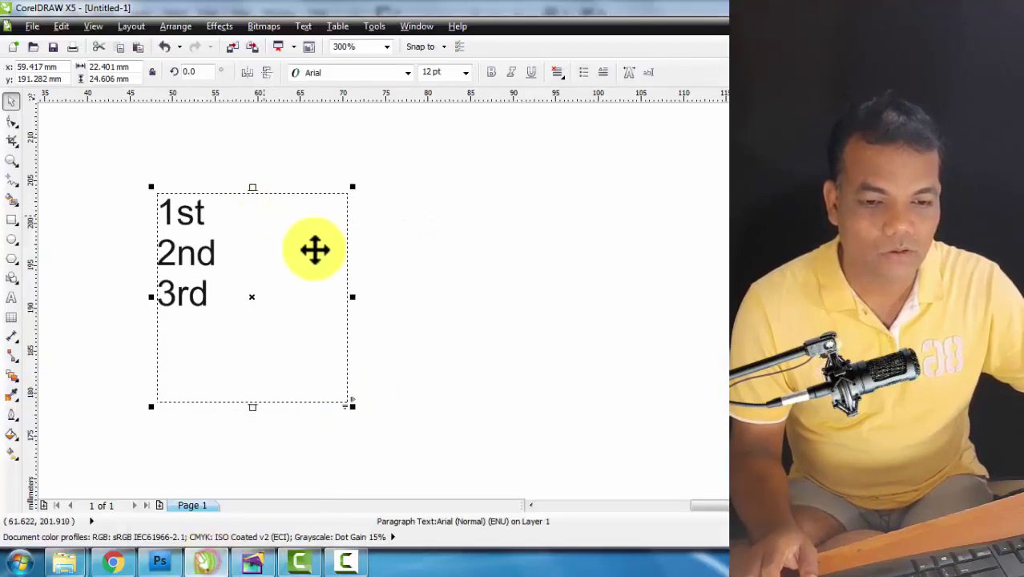
left_click(488, 280)
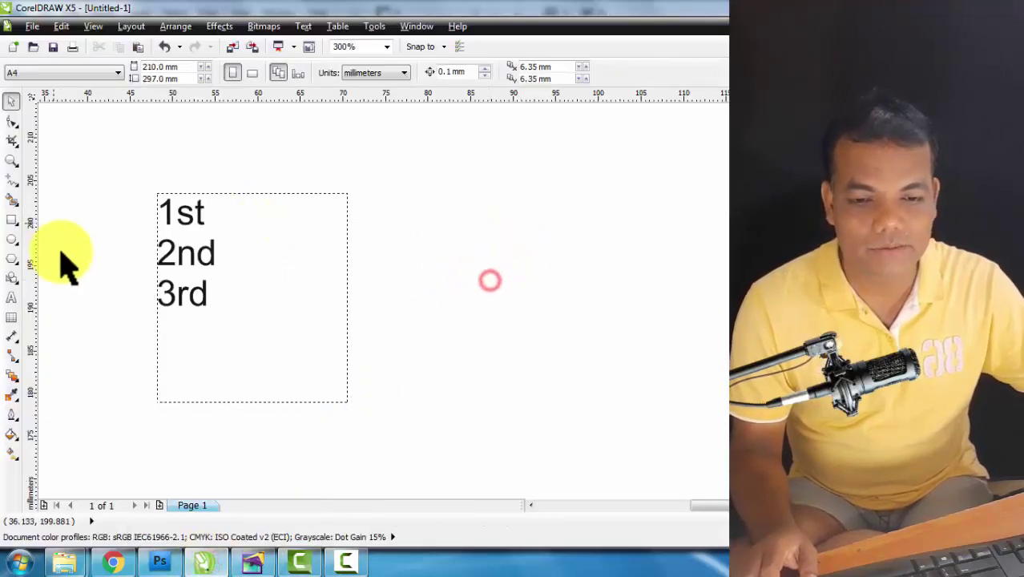
left_click(11, 298)
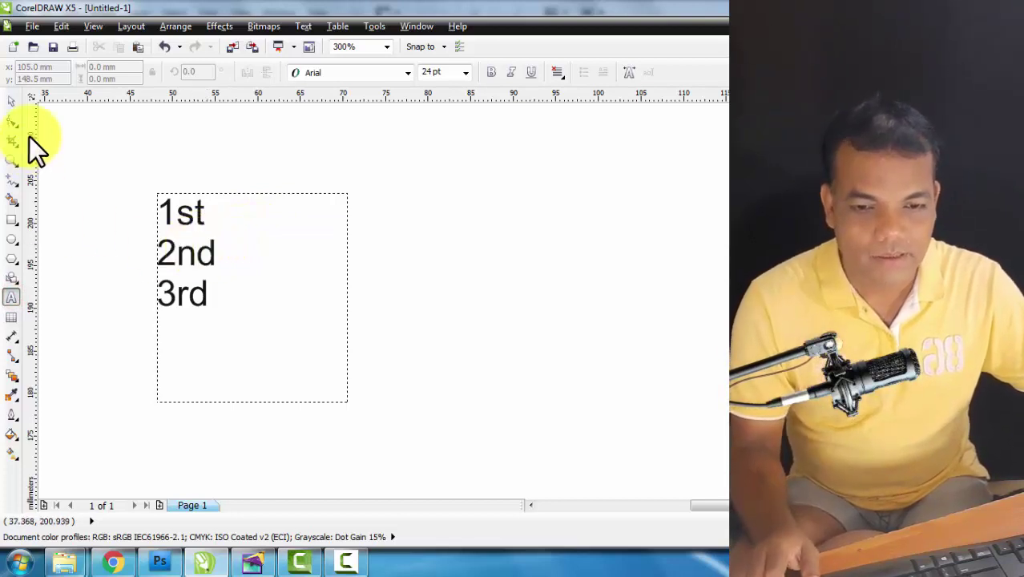
left_click(11, 102)
left_click(148, 154)
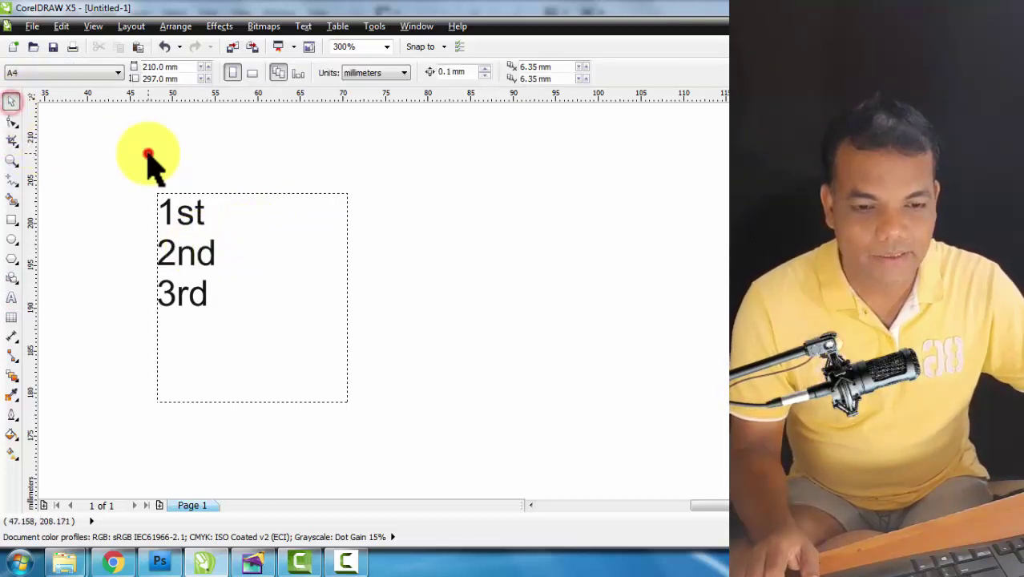
left_click(190, 223)
left_click(233, 161)
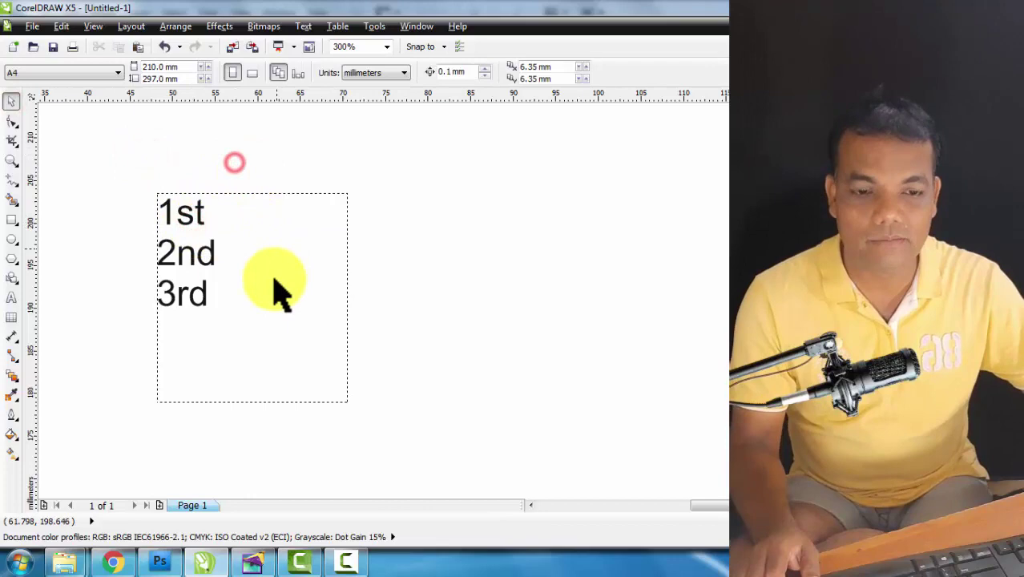
left_click(212, 254)
left_click_drag(253, 406, 252, 370)
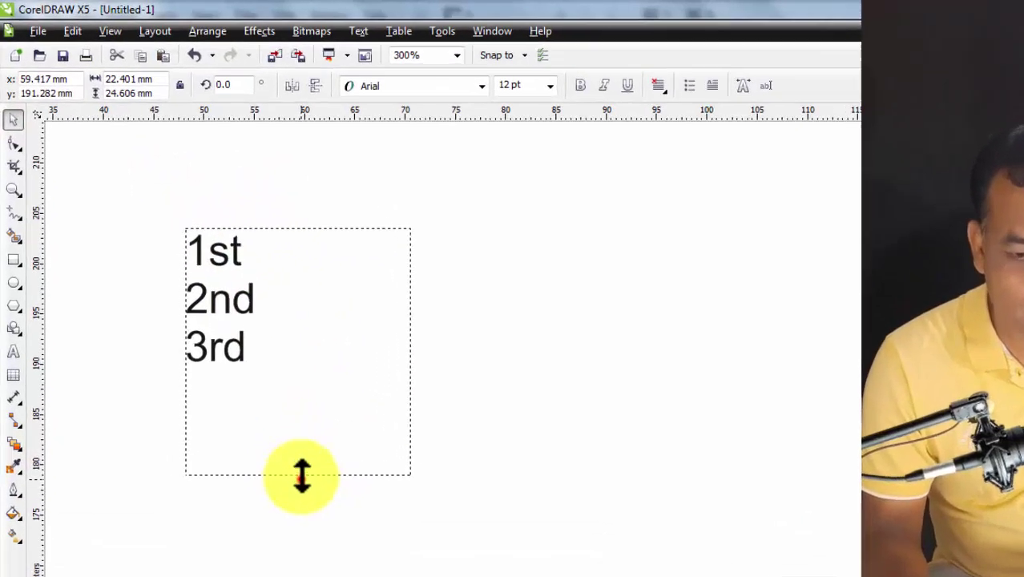
Select the ordinals text frame with the Pick tool and delete it.
left_click(68, 189)
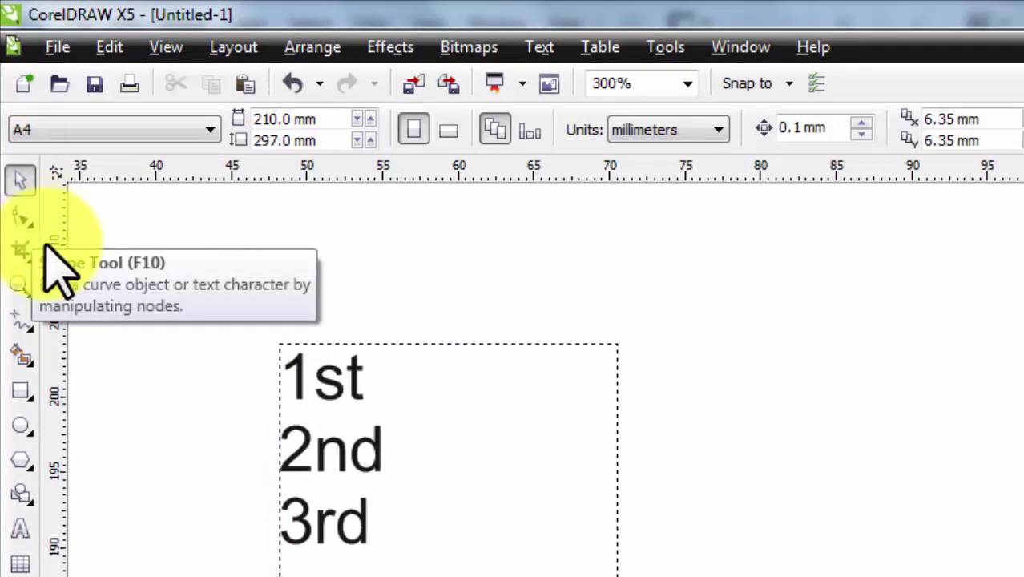
left_click(20, 180)
left_click(342, 385)
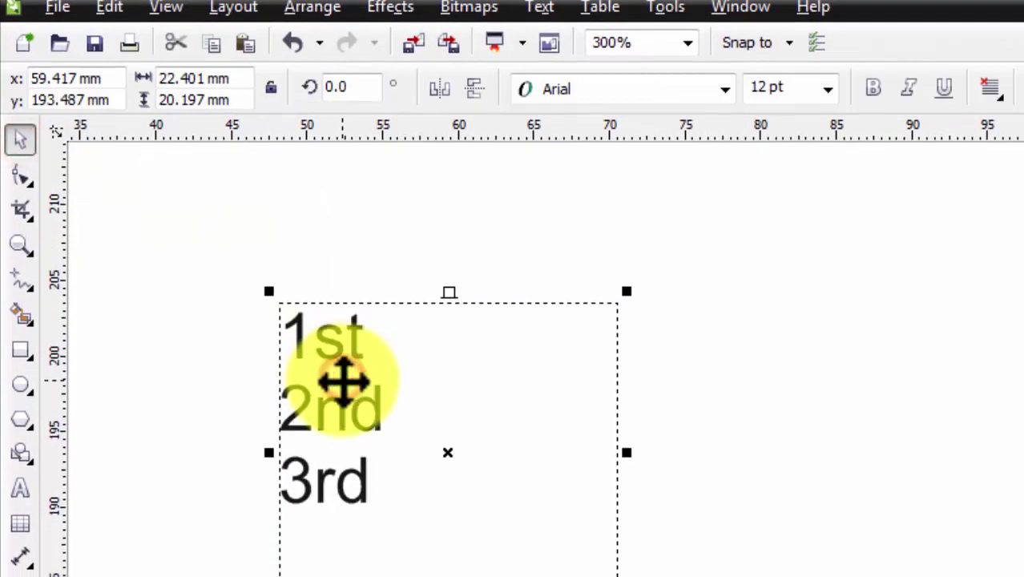
key("Delete")
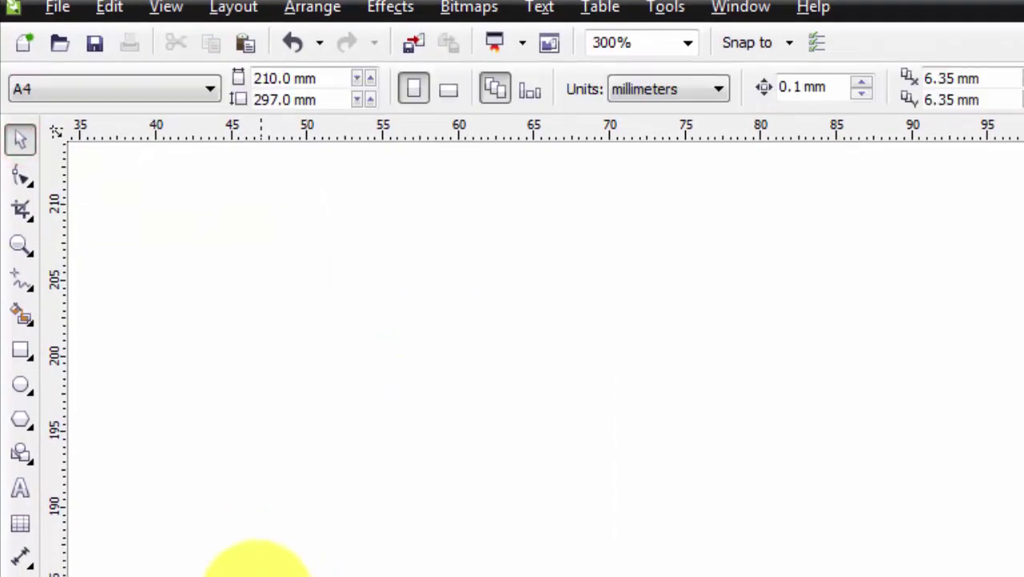
Add a text object near the top of the page reading '1st' and '2nd' on two lines.
left_click(19, 485)
left_click(349, 352)
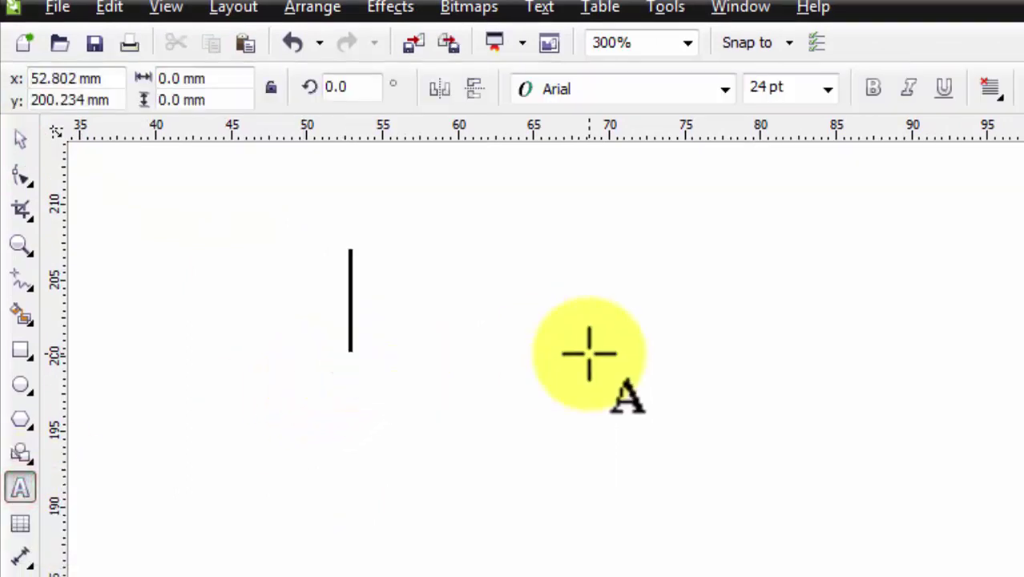
type("1s")
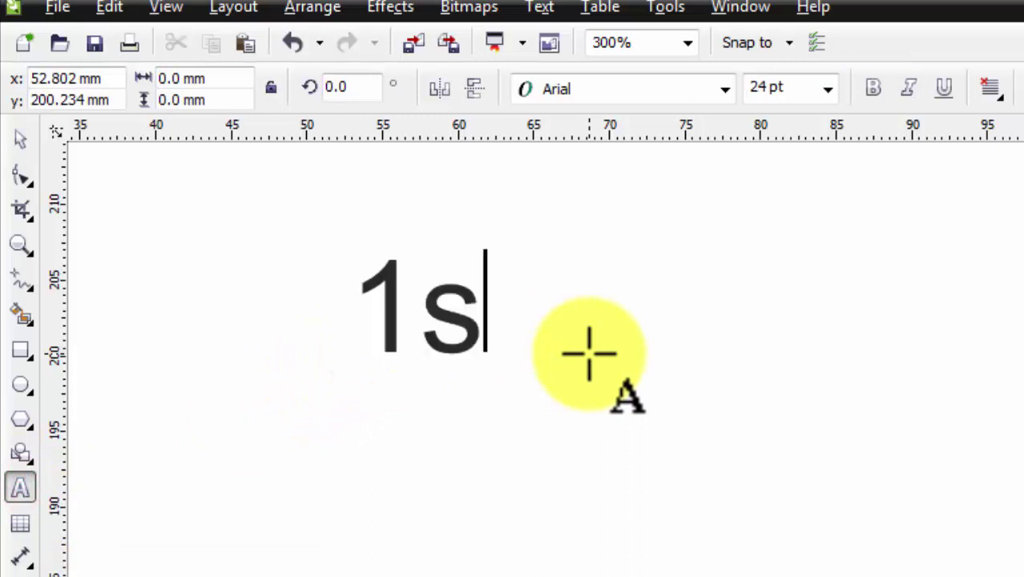
type("t")
key("Return")
type("2")
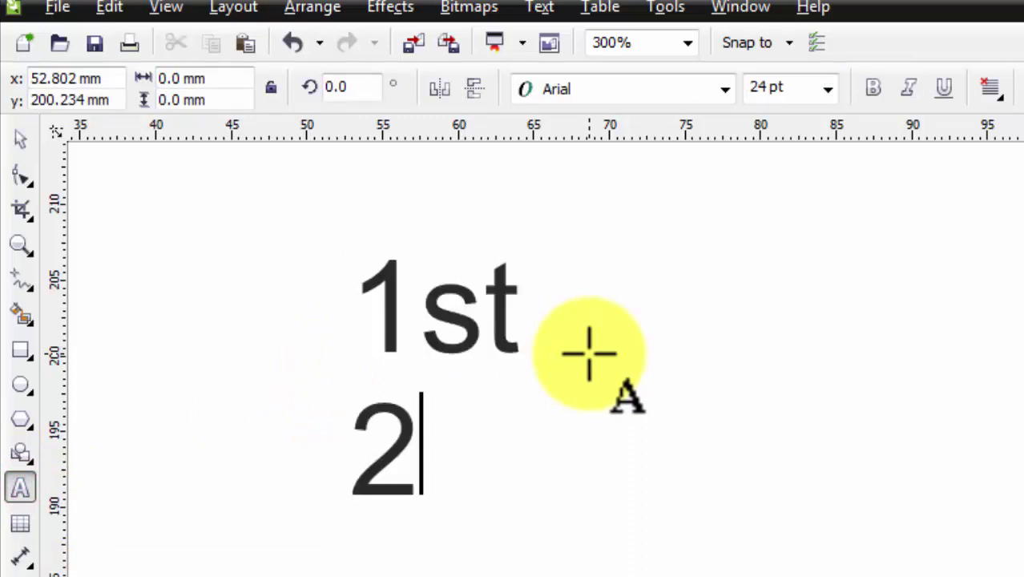
type("nd")
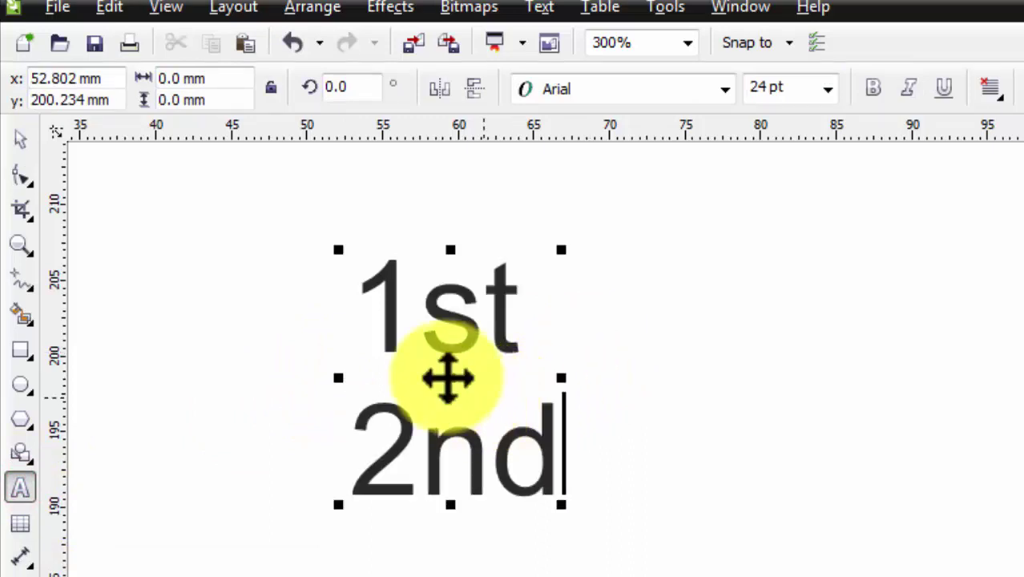
left_click(448, 330)
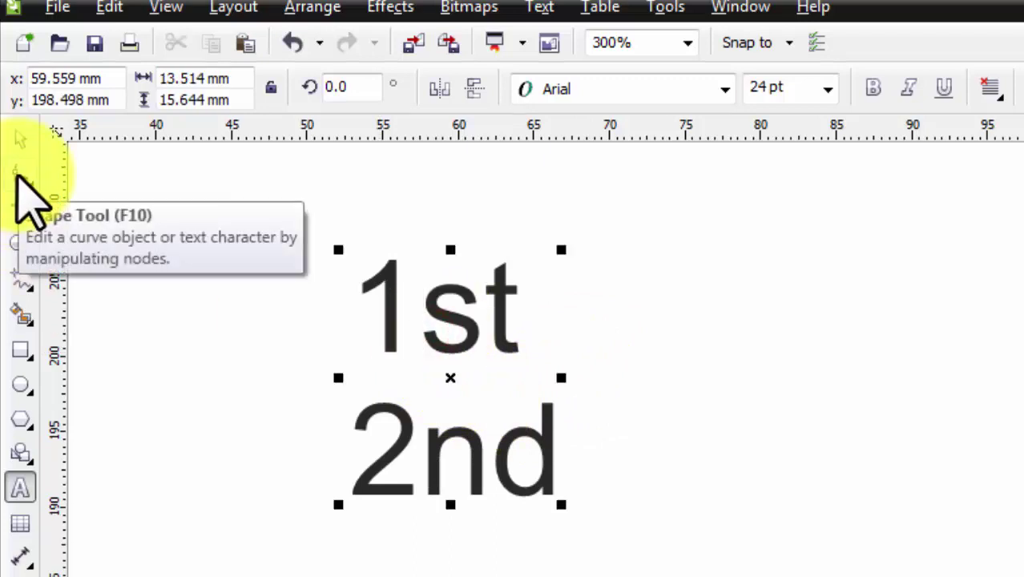
left_click(19, 174)
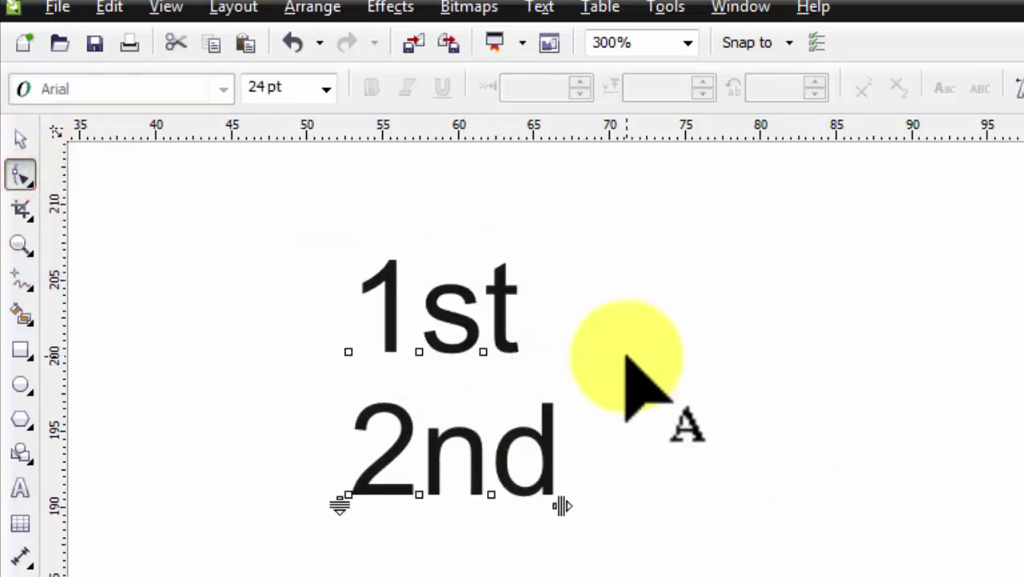
Zoom in and select both the 's' and 't' character nodes of '1st'.
scroll(442, 342, "up", 2)
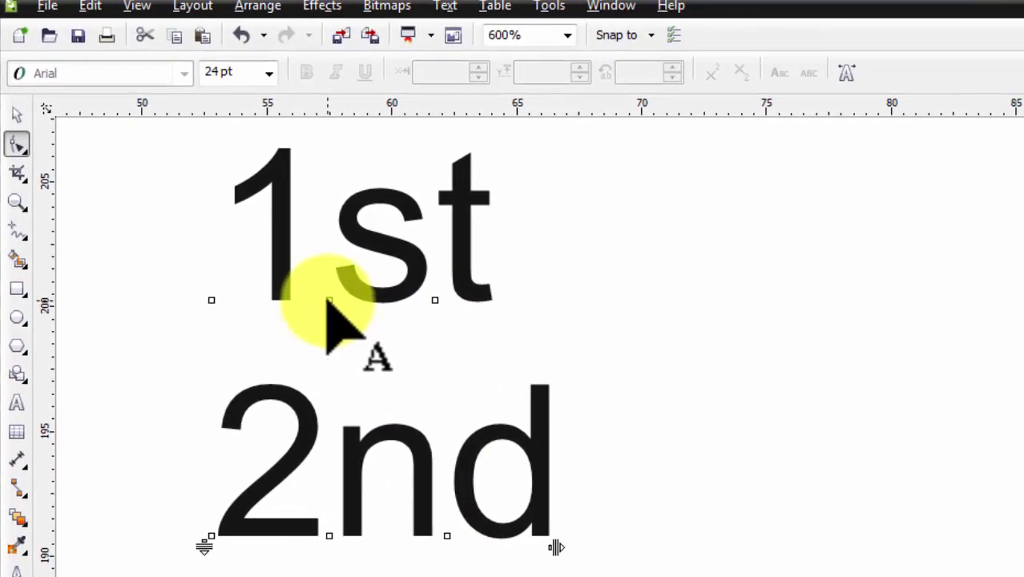
left_click(328, 300)
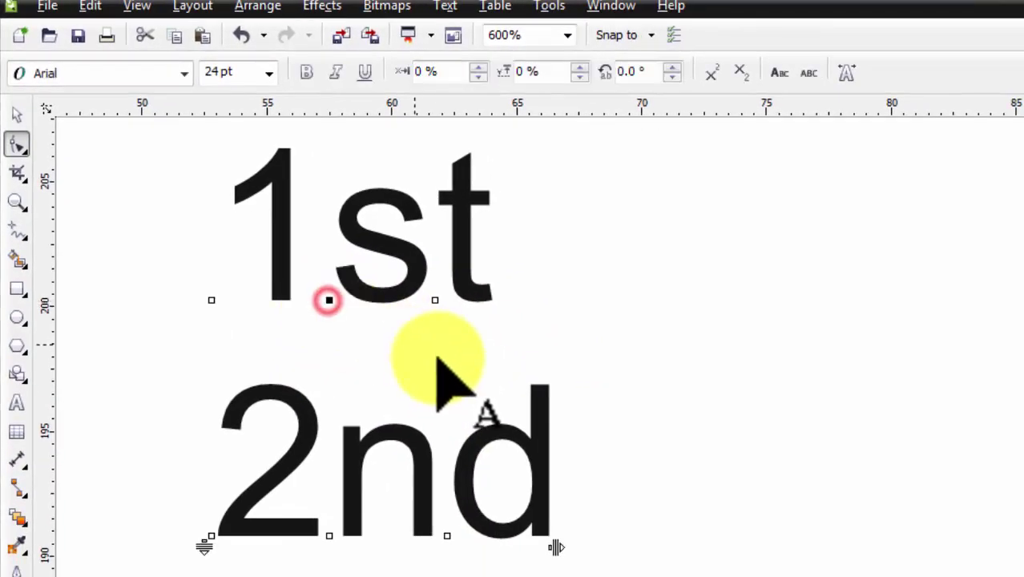
left_click(434, 302)
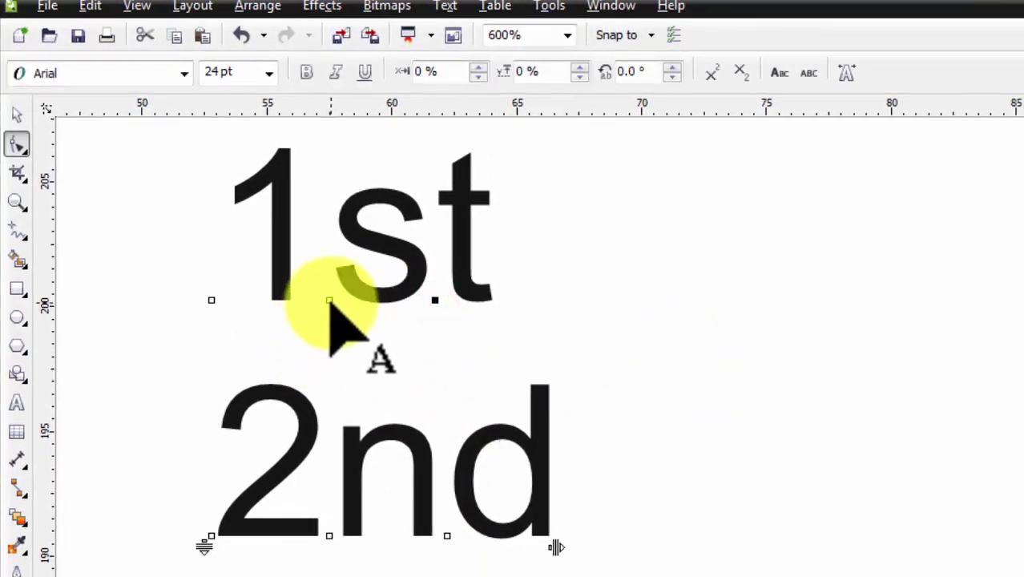
left_click(330, 301)
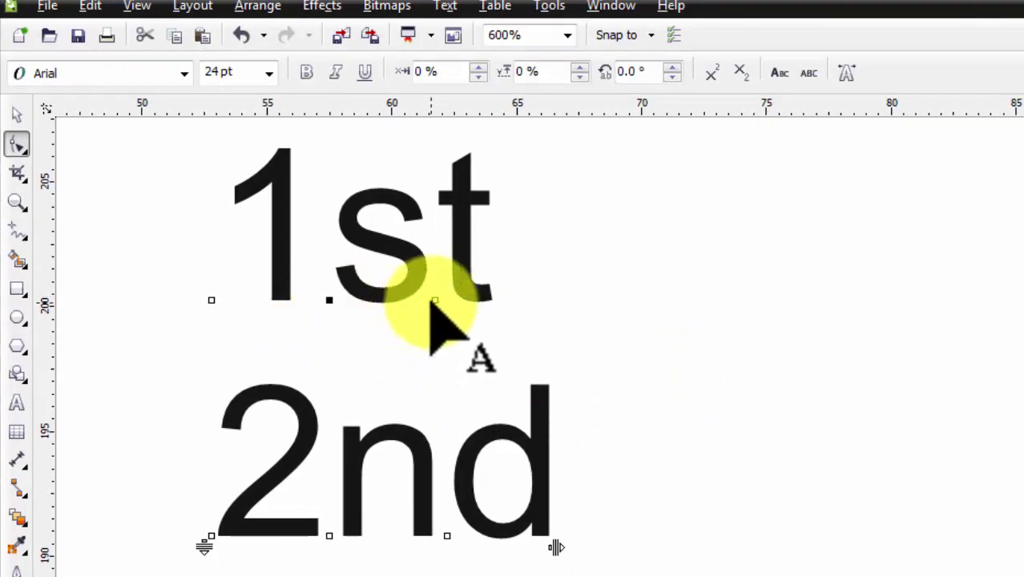
left_click(337, 314)
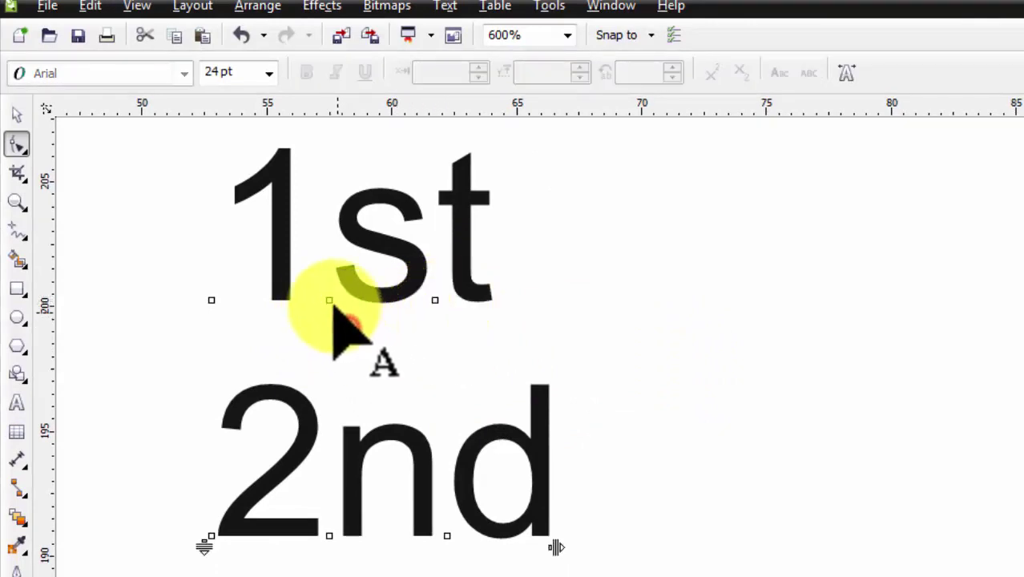
left_click(329, 301)
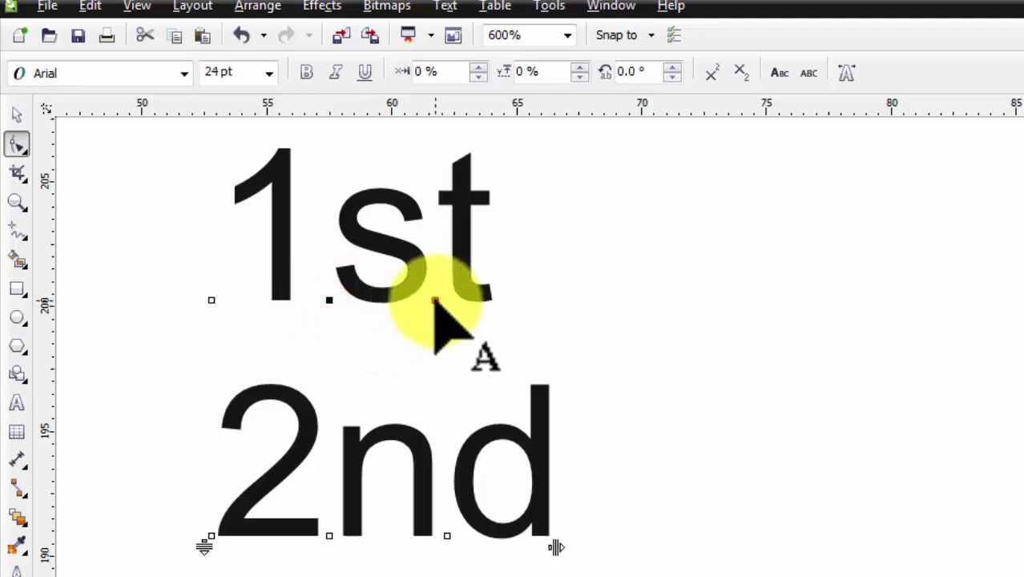
left_click(435, 300)
left_click(328, 300)
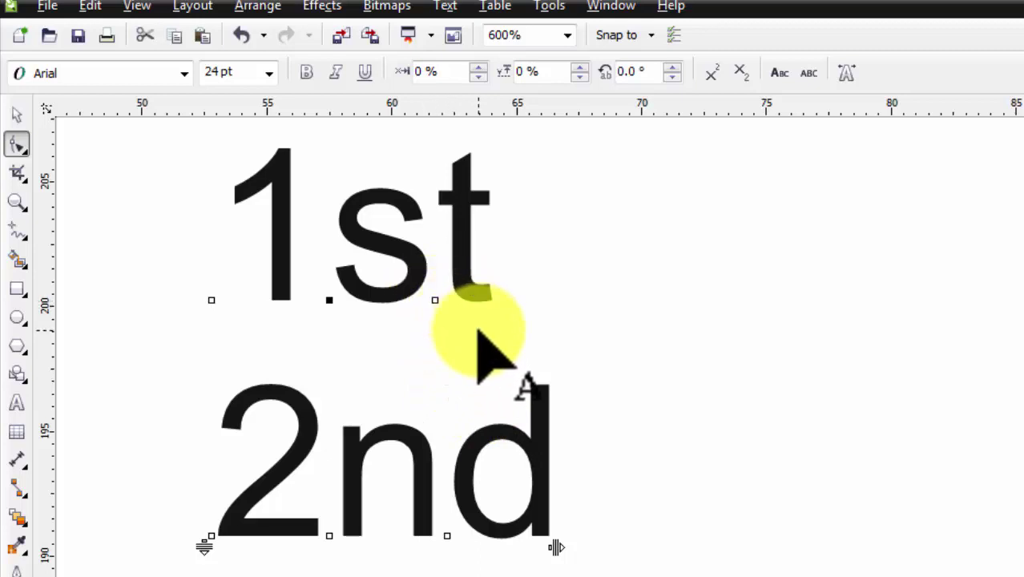
left_click(435, 300)
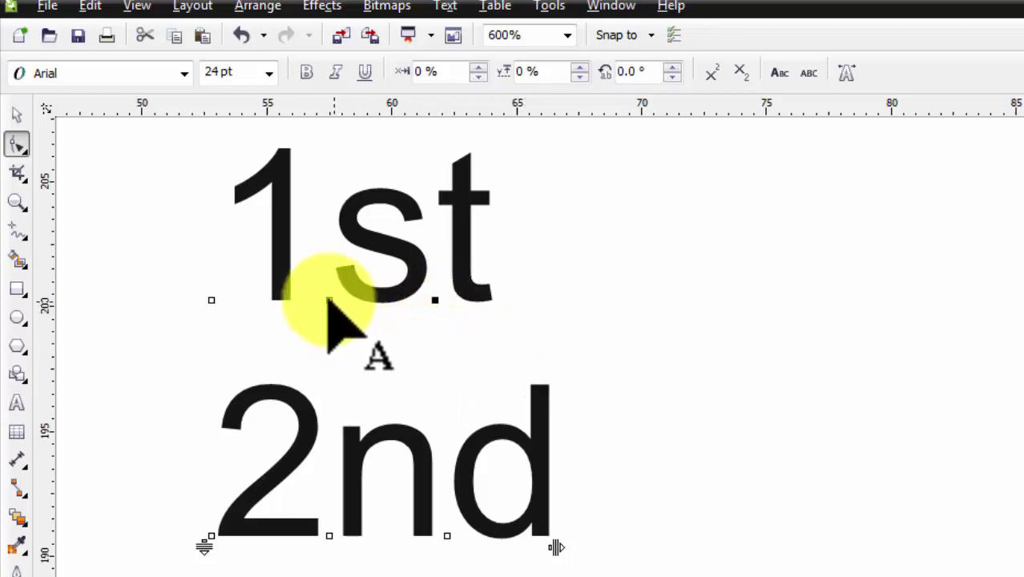
left_click(328, 299)
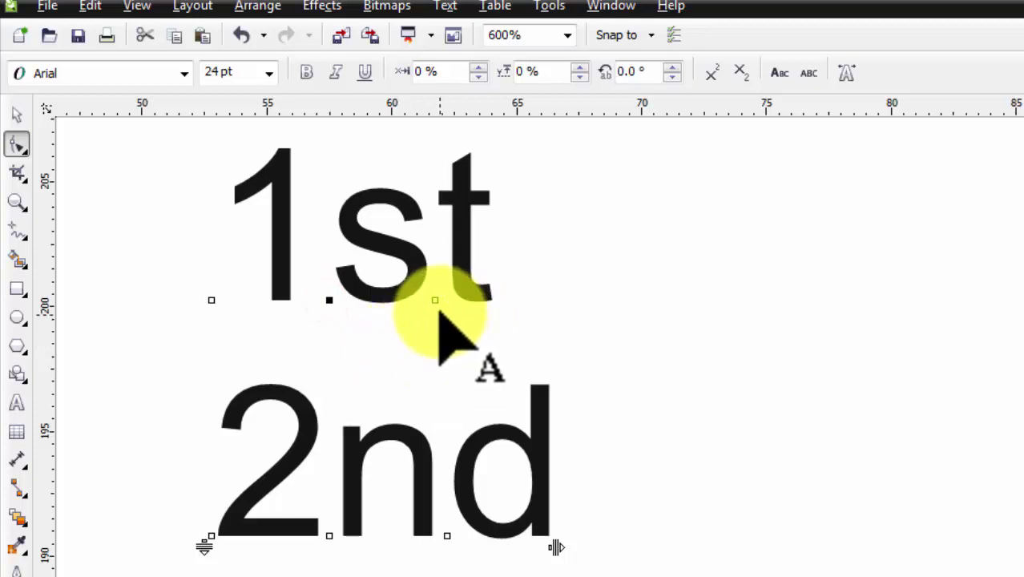
left_click(434, 300, "shift")
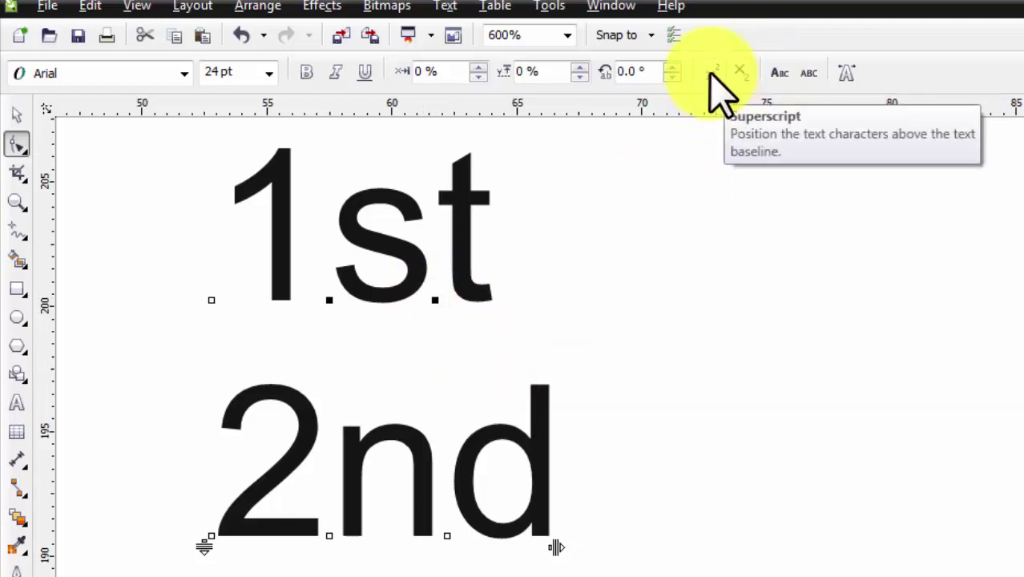
Make the 'st' of '1st' a superscript.
left_click(710, 74)
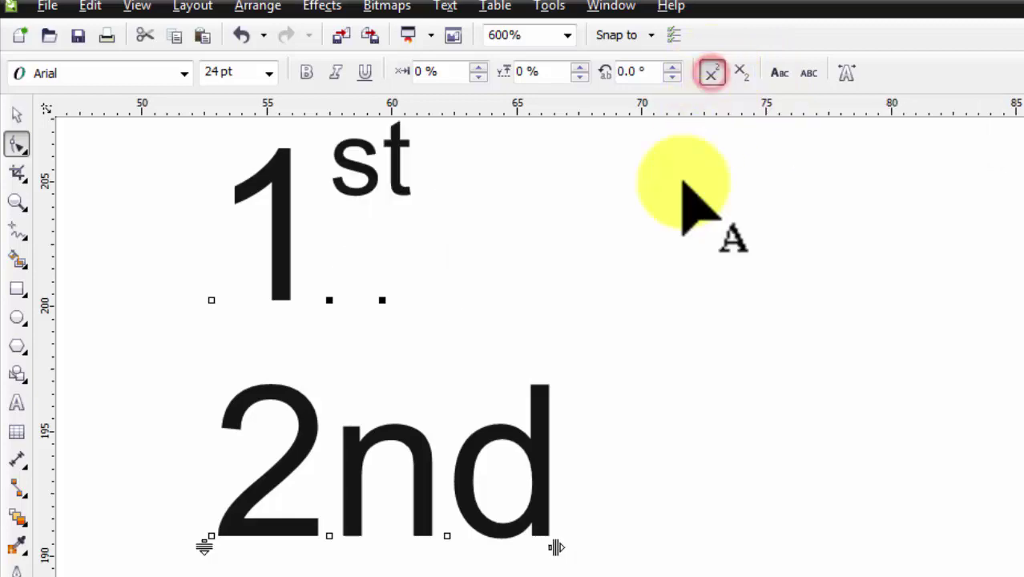
scroll(628, 241, "down", 1)
scroll(616, 206, "up", 1)
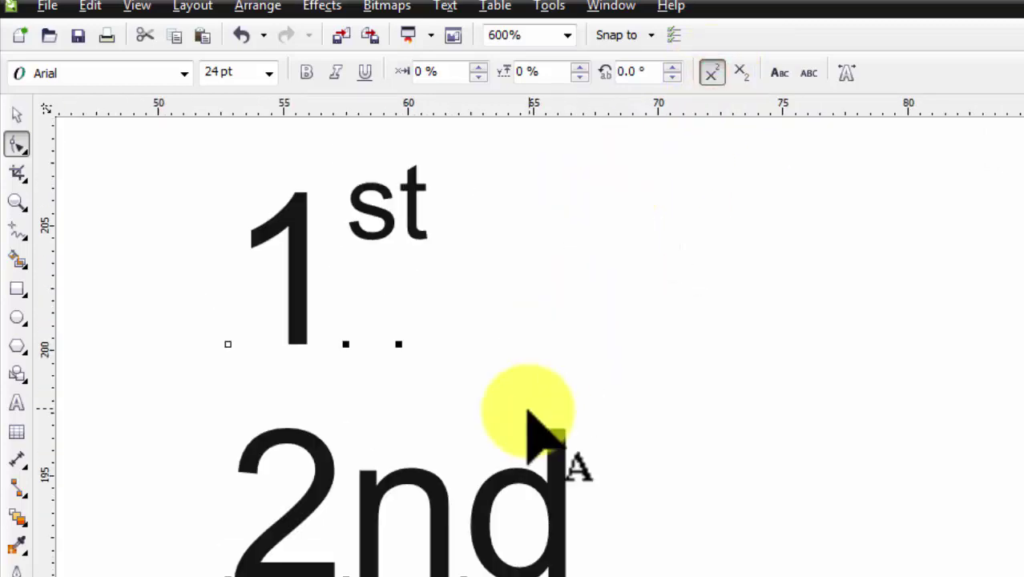
Select the 'nd' of '2nd' and make it a superscript too.
left_click(371, 500)
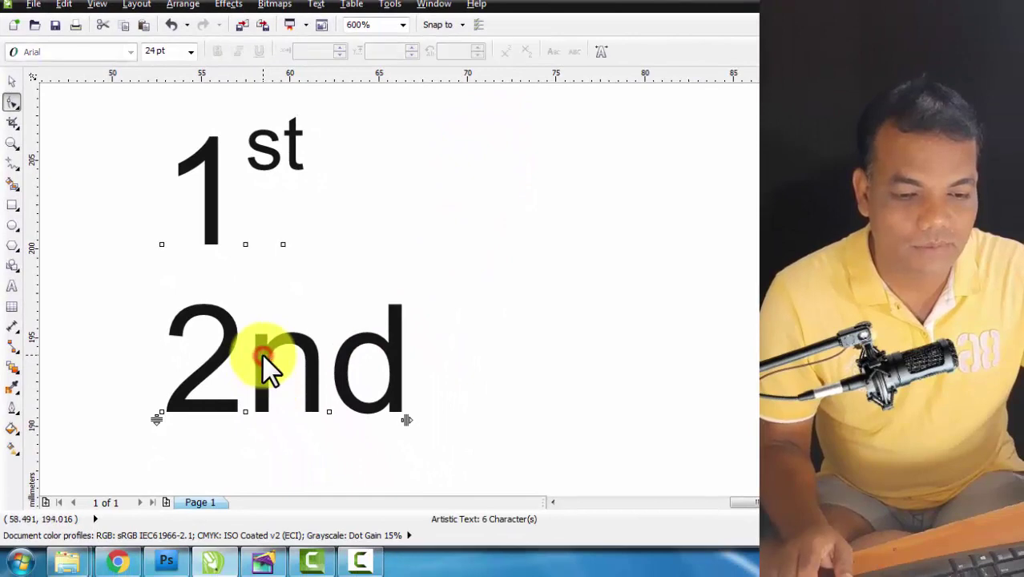
left_click(11, 102)
left_click(246, 411)
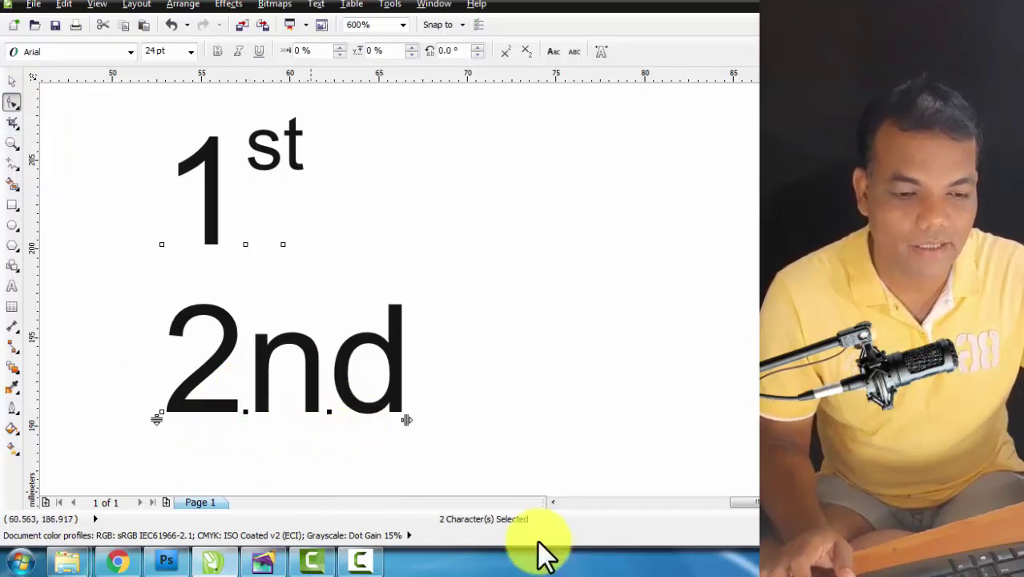
left_click(506, 52)
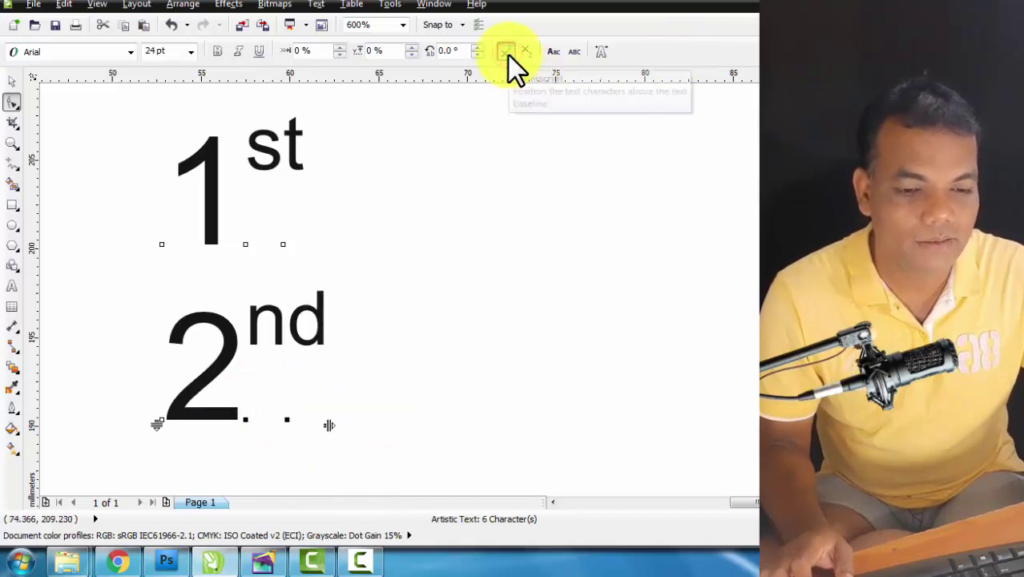
left_click(14, 80)
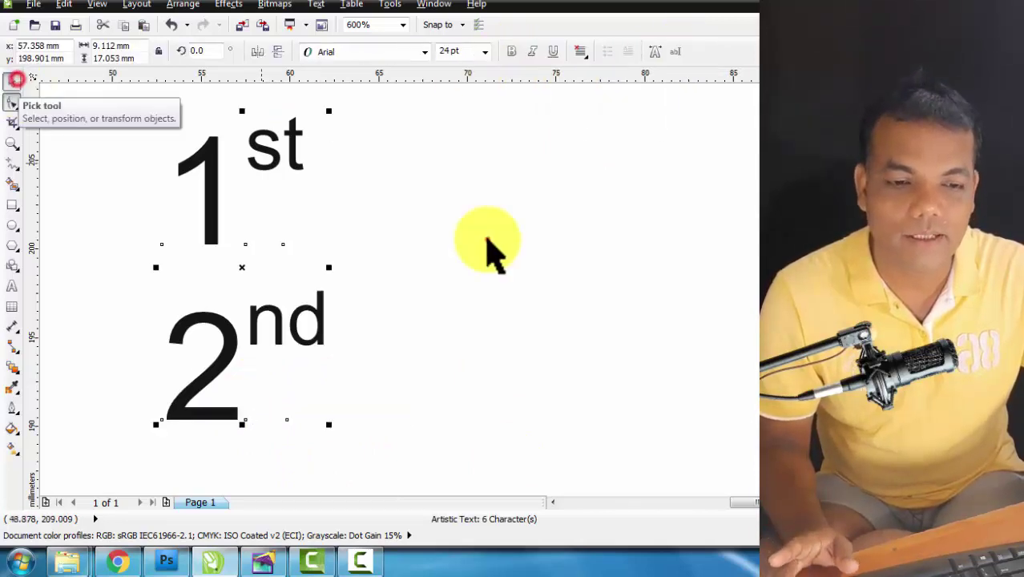